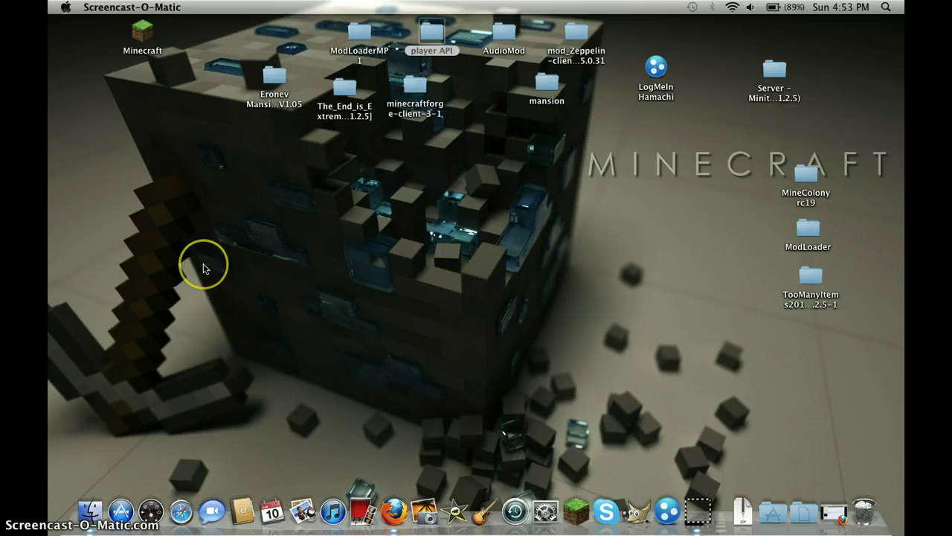
Step: Bring up the browser and look over the open TooManyItems, Risugami's Mods and MineColony pages
left_click(832, 521)
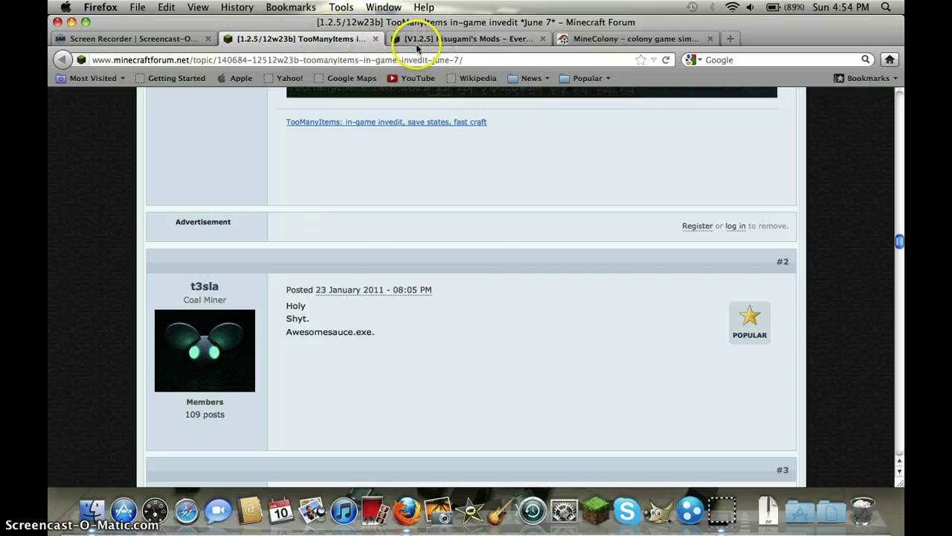
left_click(419, 42)
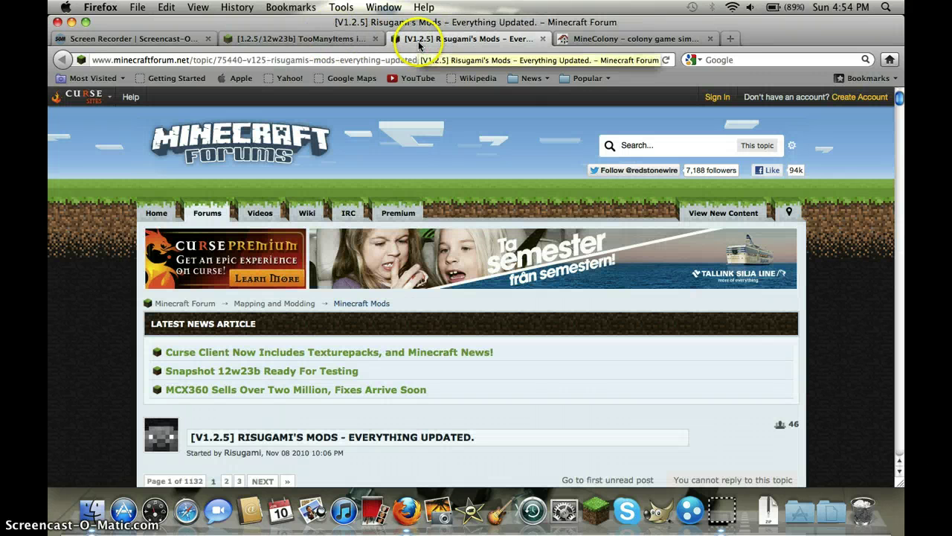
left_click(616, 41)
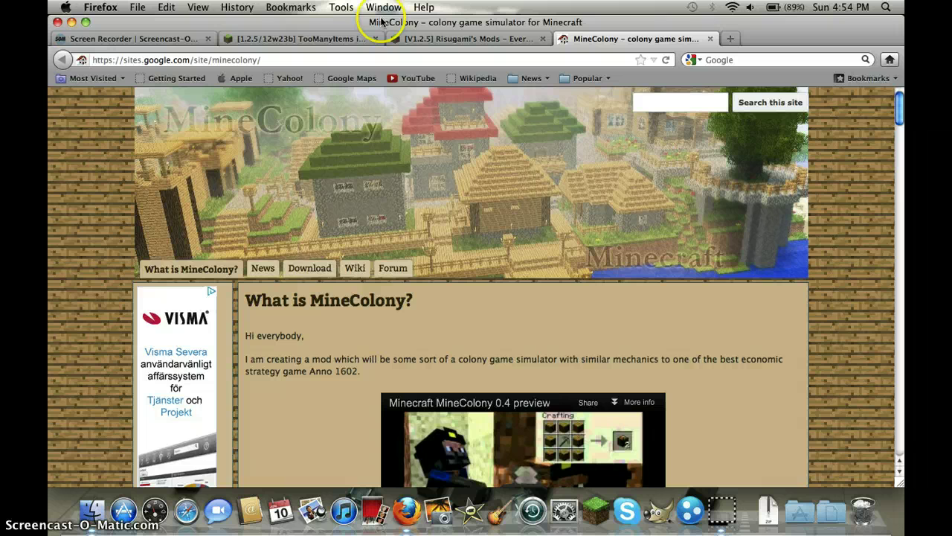
left_click(333, 38)
left_click(601, 41)
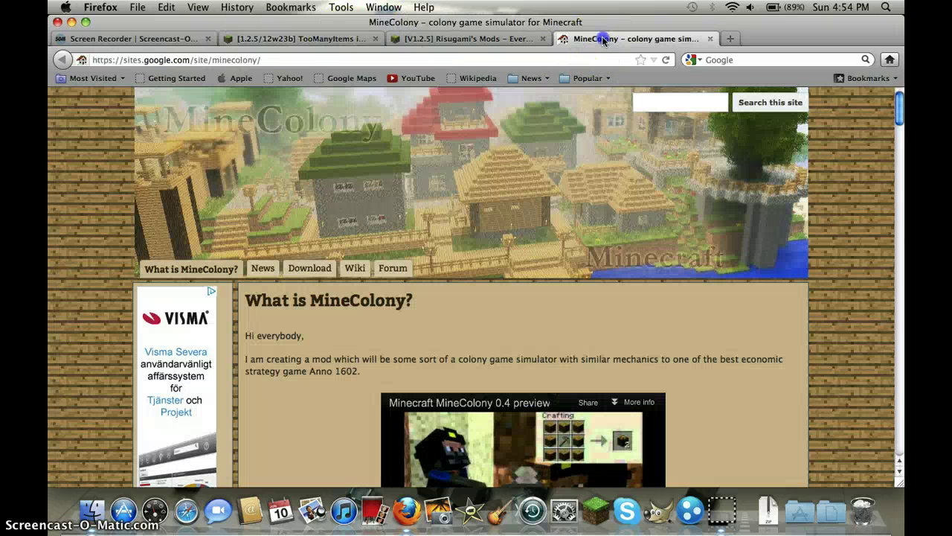
scroll(483, 243, "down", 1)
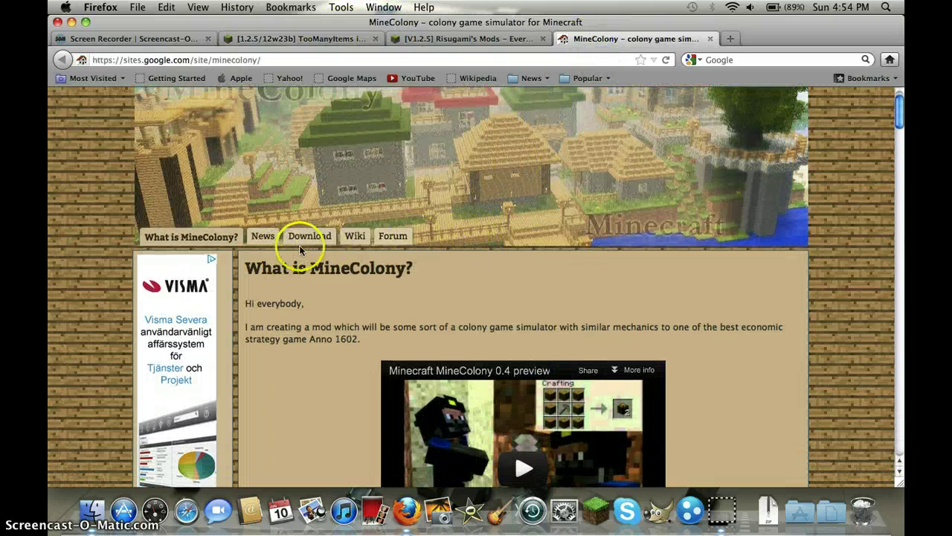
scroll(317, 237, "down", 3)
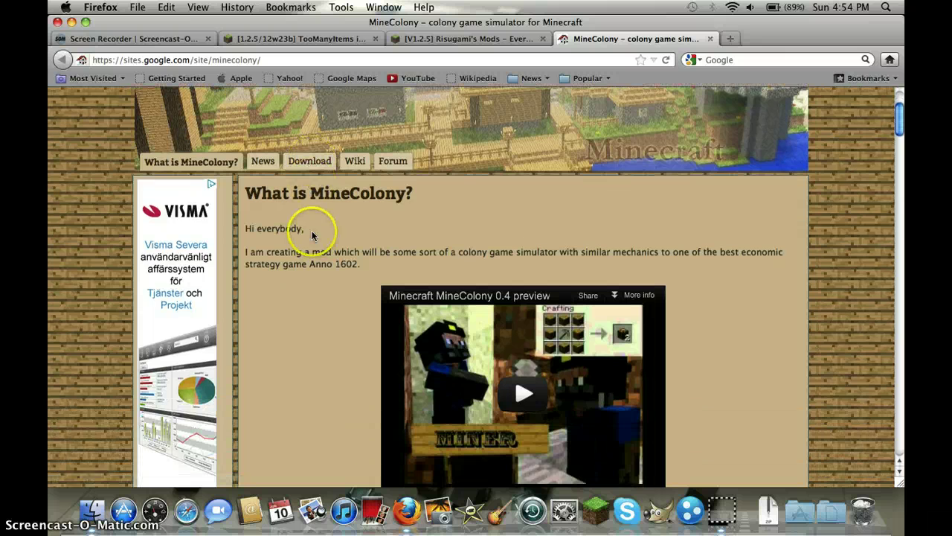
scroll(334, 166, "up", 1)
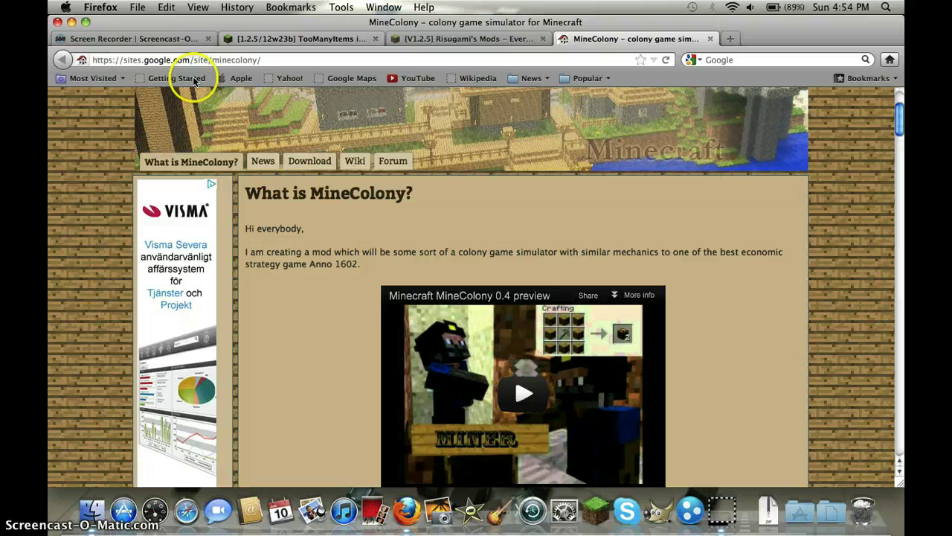
Step: Download MineColony Rc19 for Minecraft 1.2.5 from the MineColony download page and open the zip with Archive Utility
left_click(319, 168)
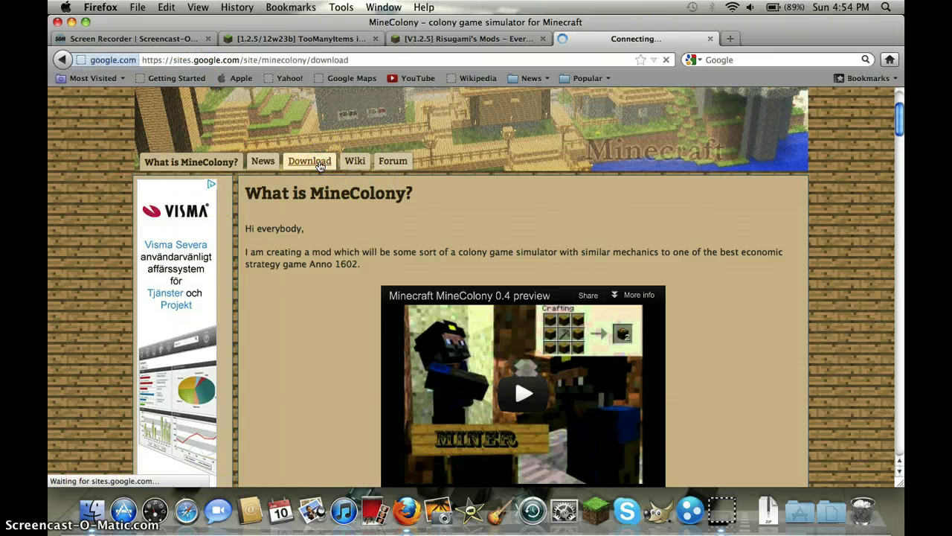
scroll(363, 289, "down", 3)
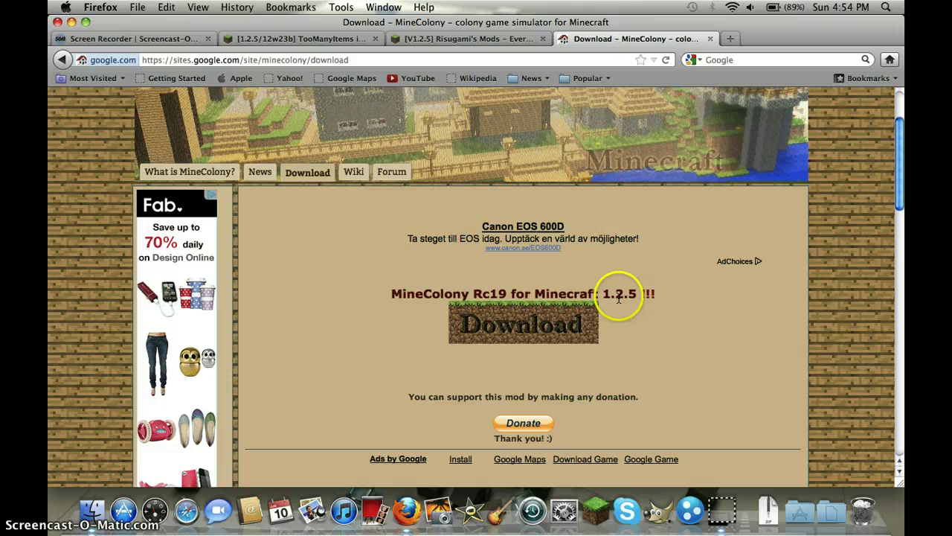
scroll(618, 298, "down", 2)
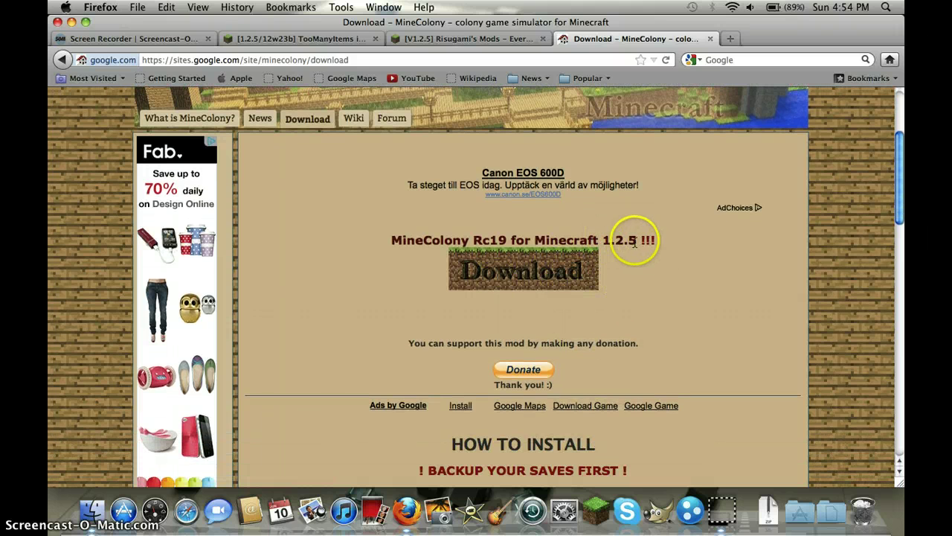
left_click(541, 278)
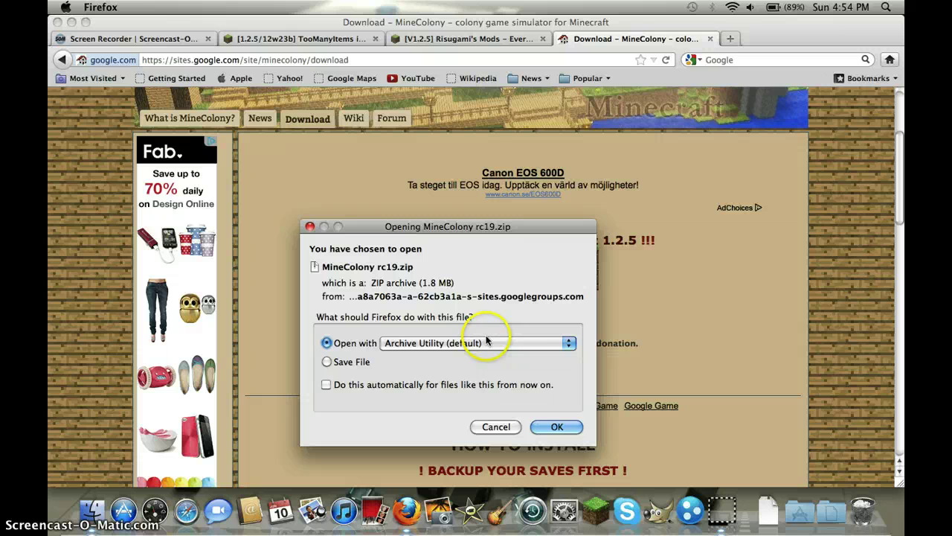
left_click(521, 346)
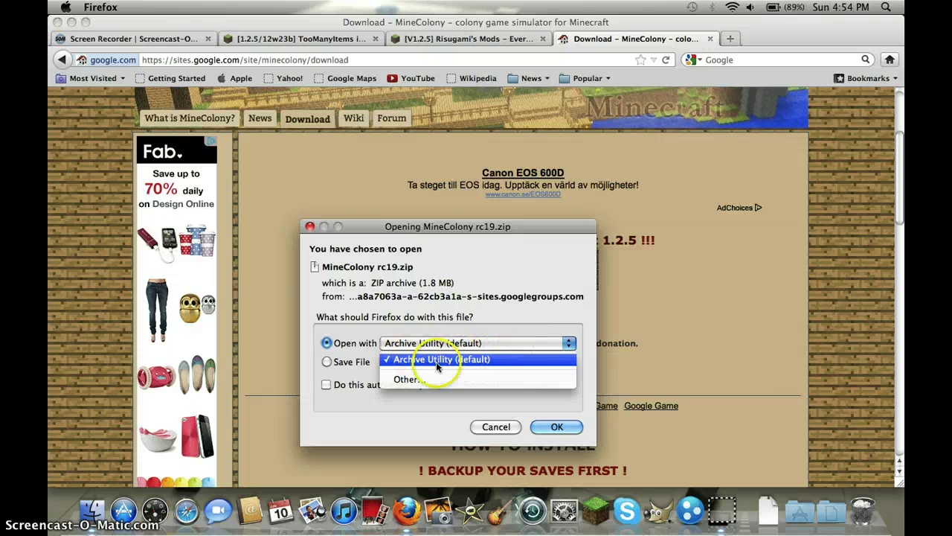
left_click(399, 406)
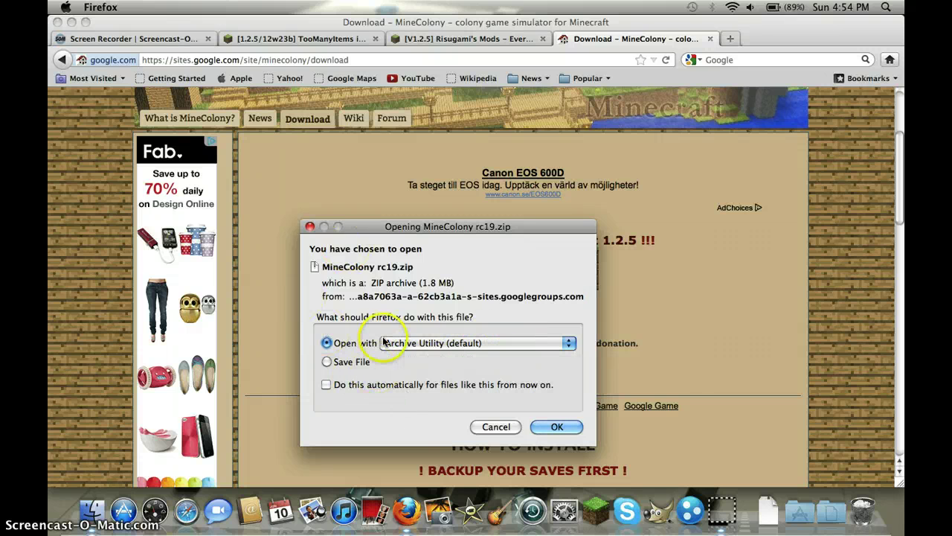
left_click(554, 427)
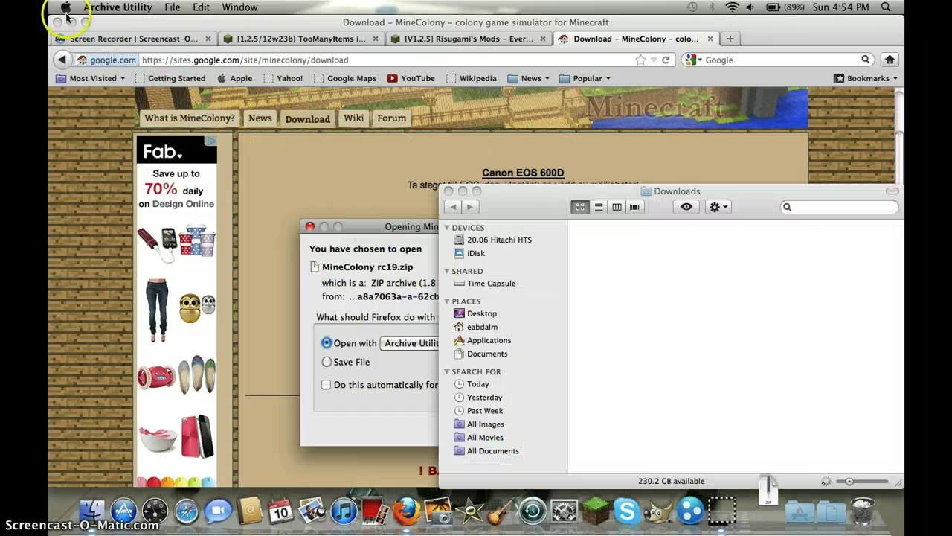
Step: Minimize the browser and move the newly extracted MineColony rc19 folder from Downloads to the Trash
left_click(69, 23)
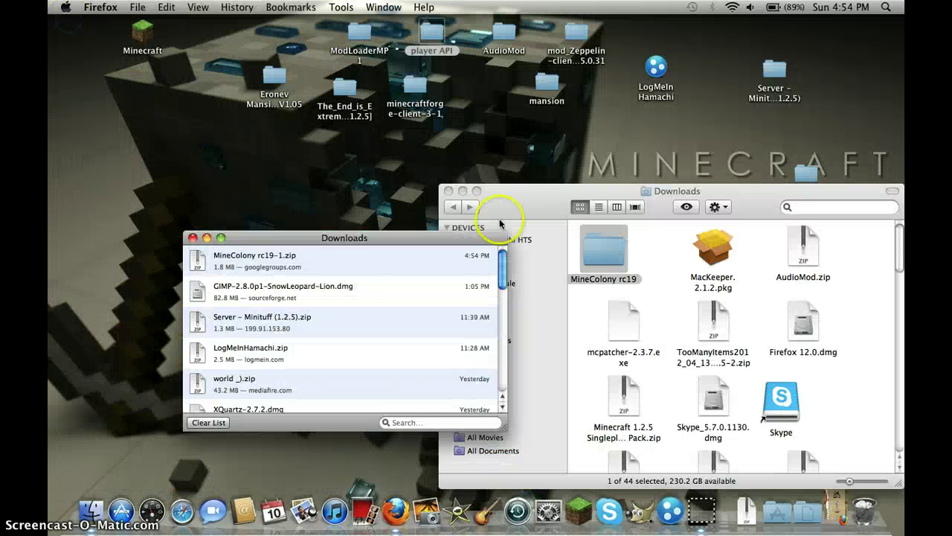
left_click(601, 256)
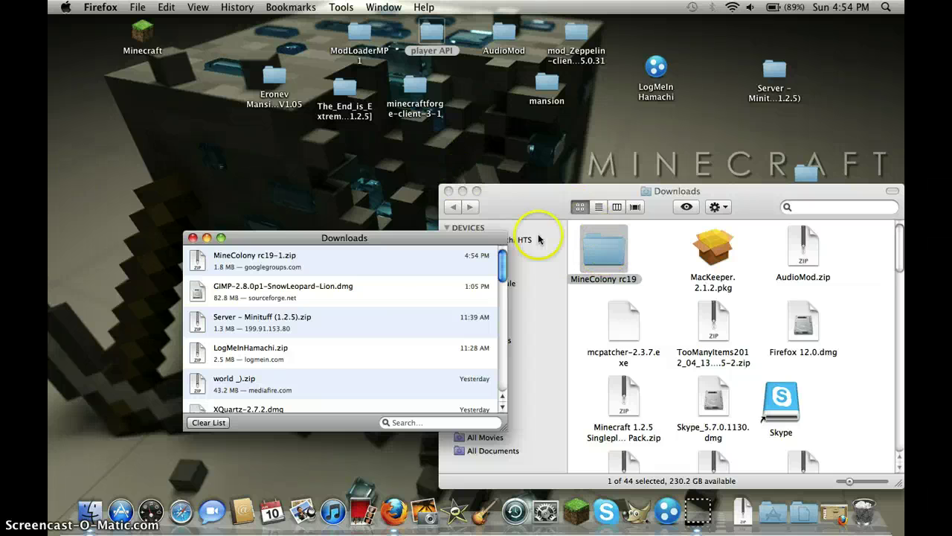
right_click(606, 249)
left_click(624, 278)
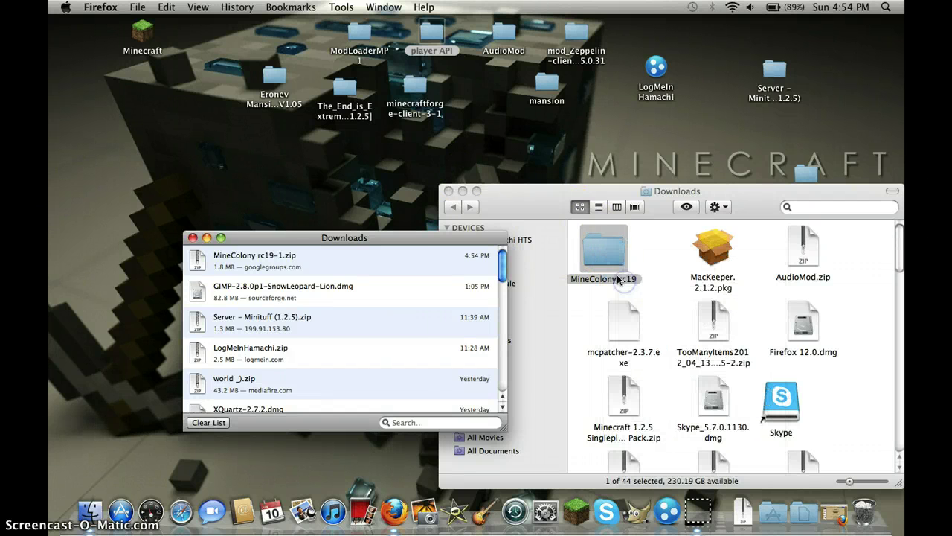
Step: Remove MineColony rc19-1.zip from the browser's download list and close the list
right_click(285, 260)
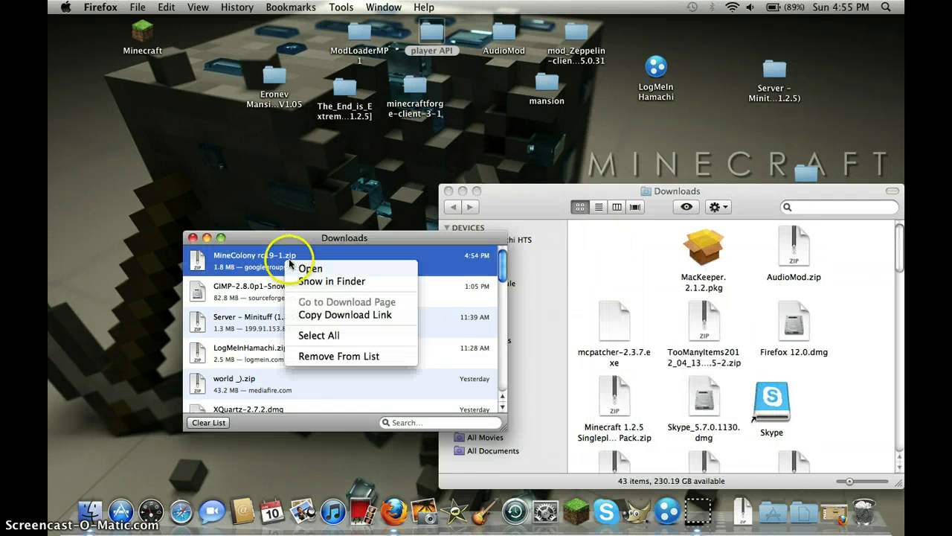
left_click(321, 356)
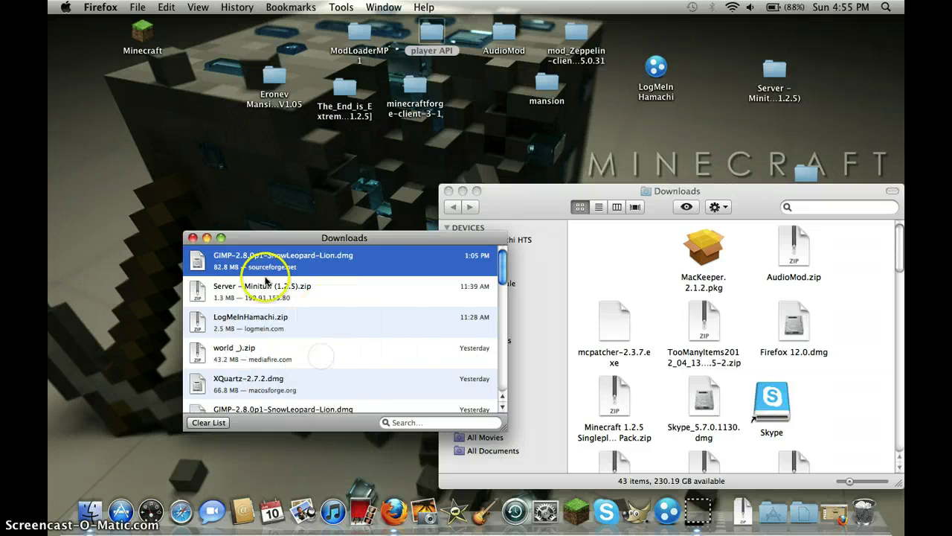
left_click(193, 237)
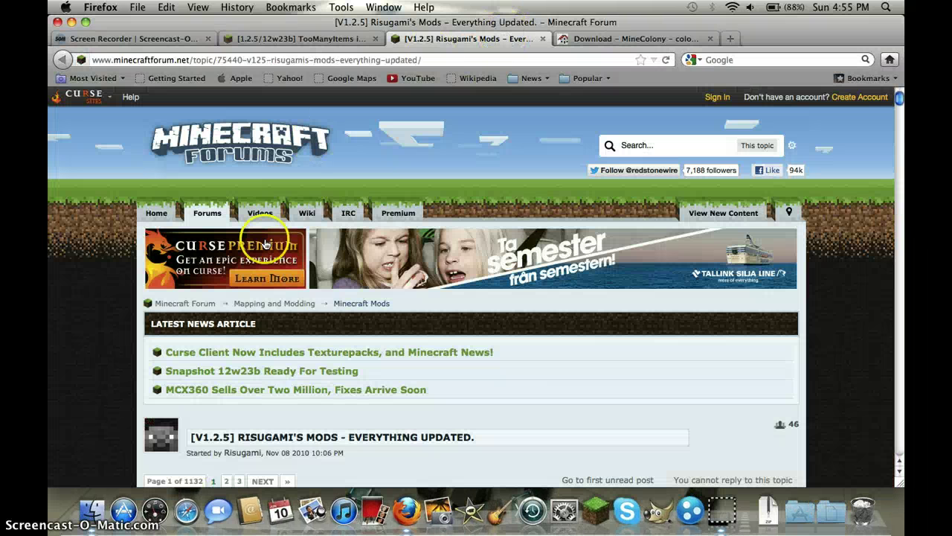
Step: Find the ModLoader 1.2.5 download links on the Risugami's Mods forum page
scroll(362, 382, "down", 3)
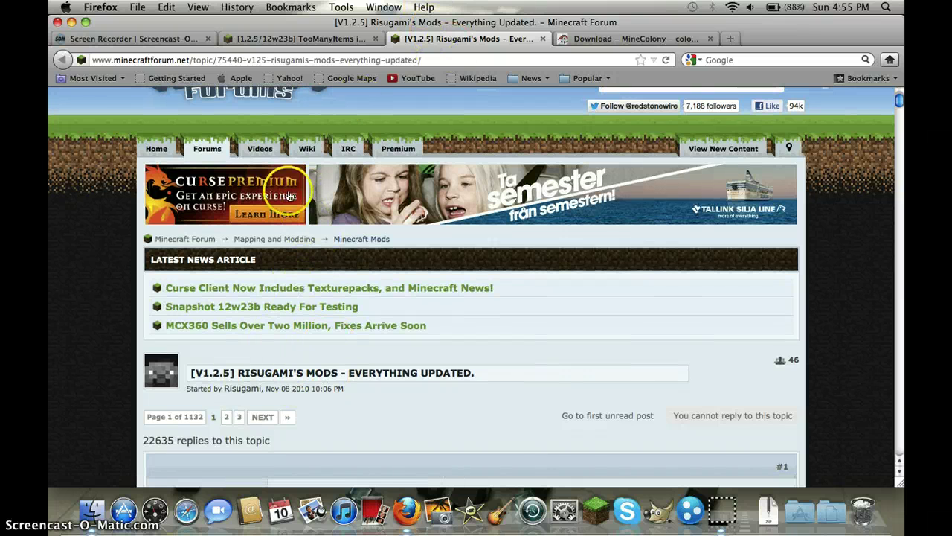
scroll(289, 196, "down", 15)
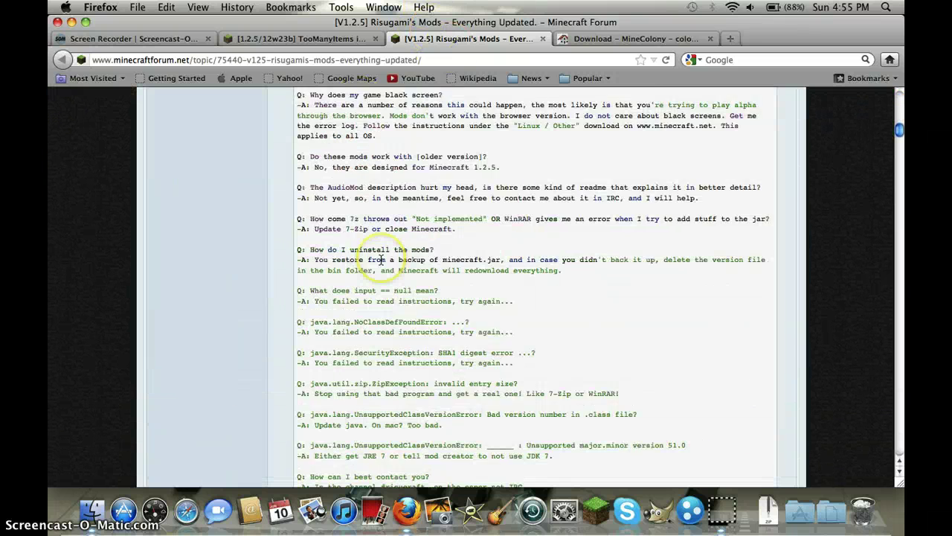
scroll(380, 259, "down", 20)
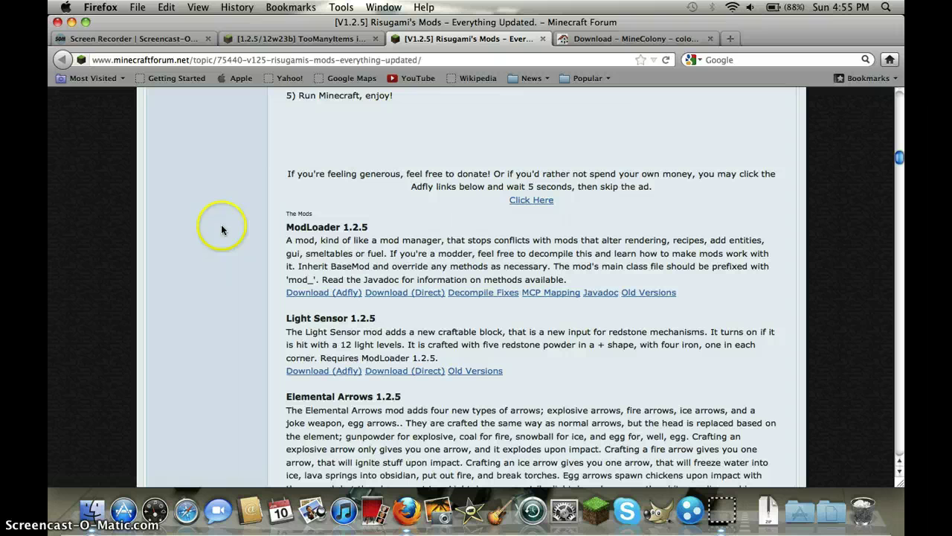
Step: Find the Minecraft 1.2.5 download link on the TooManyItems forum page and minimize the browser
left_click(247, 39)
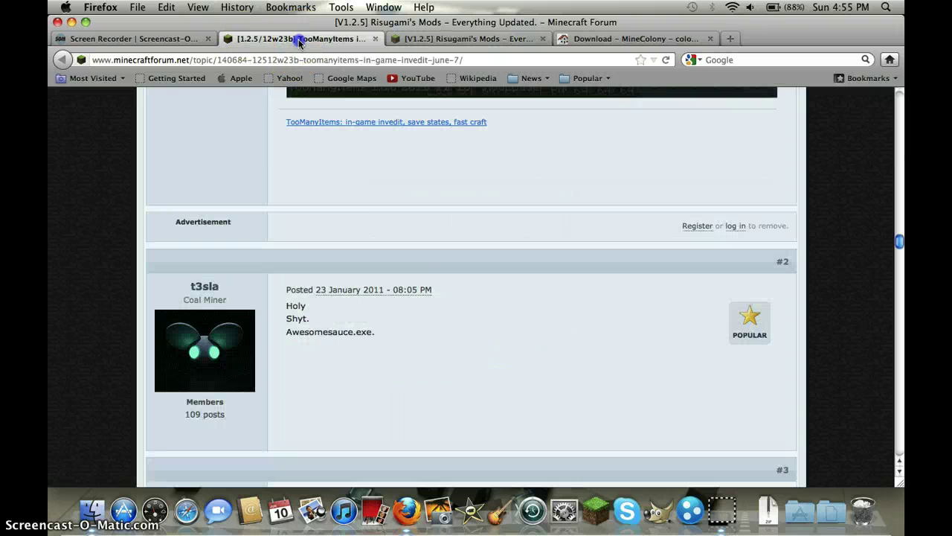
scroll(352, 188, "up", 10)
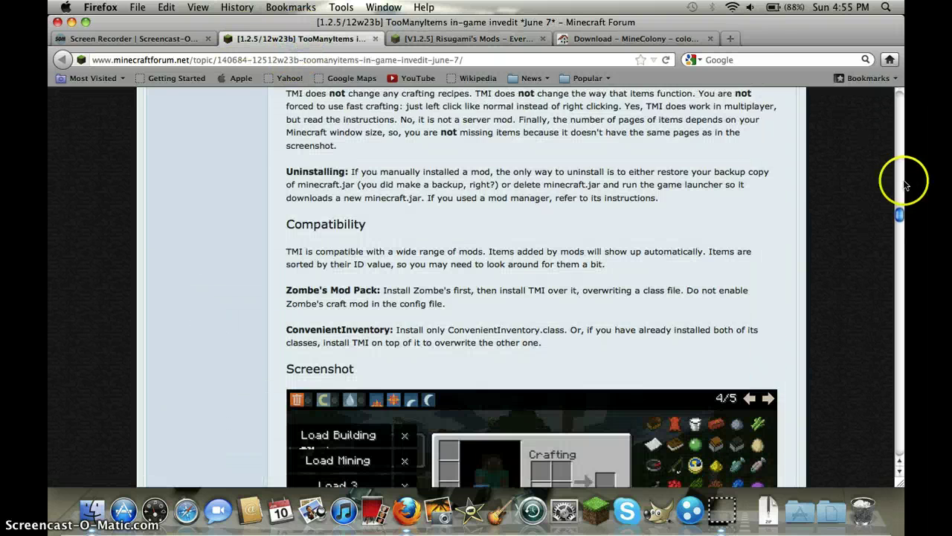
left_click_drag(896, 201, 904, 179)
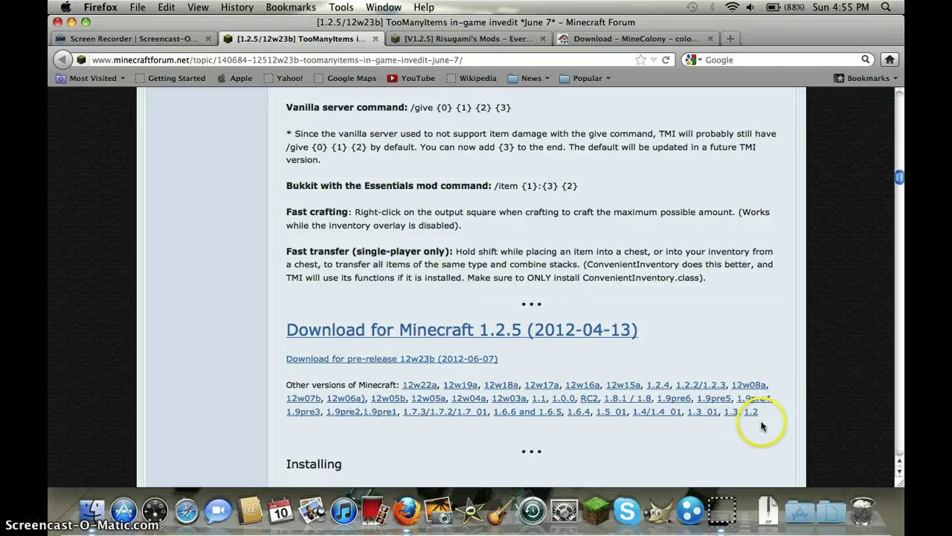
left_click(702, 412)
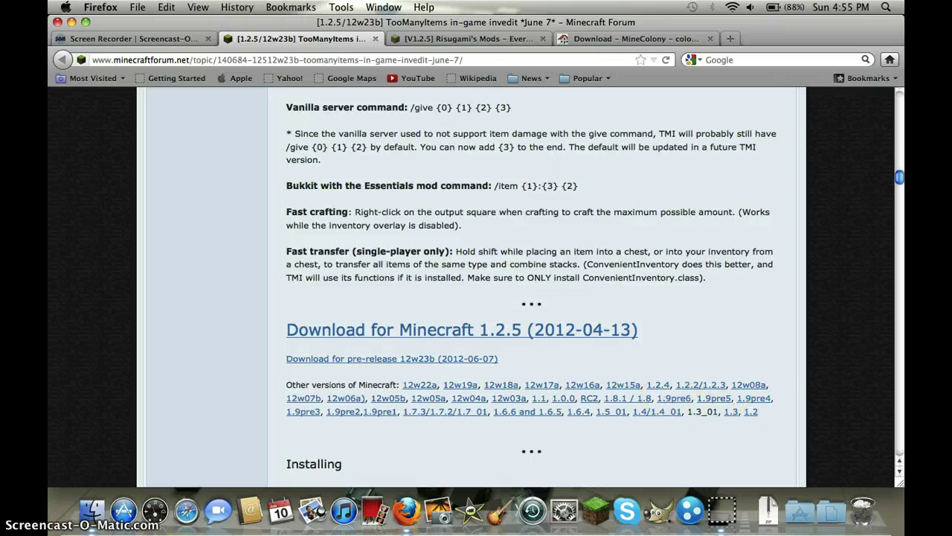
left_click(71, 24)
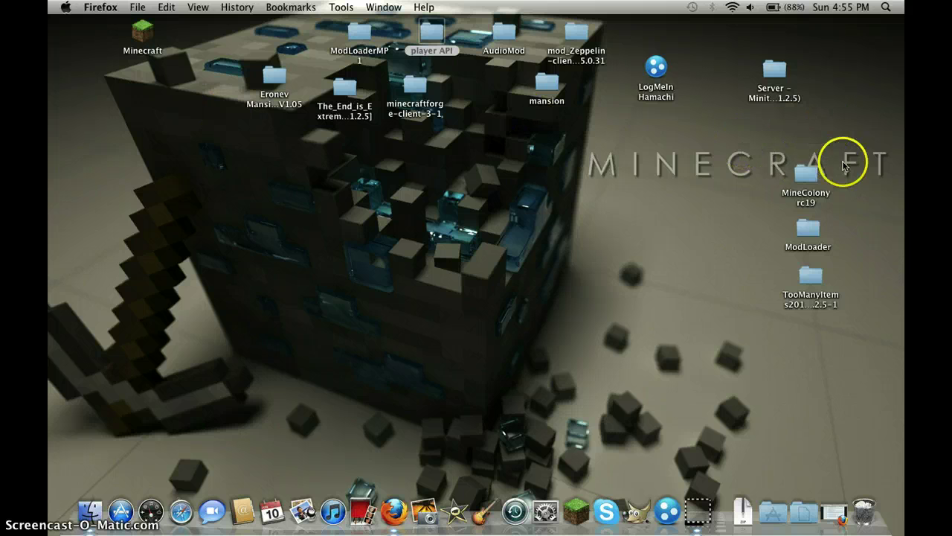
Step: Open the bin folder of minecraft within the home Library's Application Support folder in Finder and select minecraft.jar
left_click(89, 509)
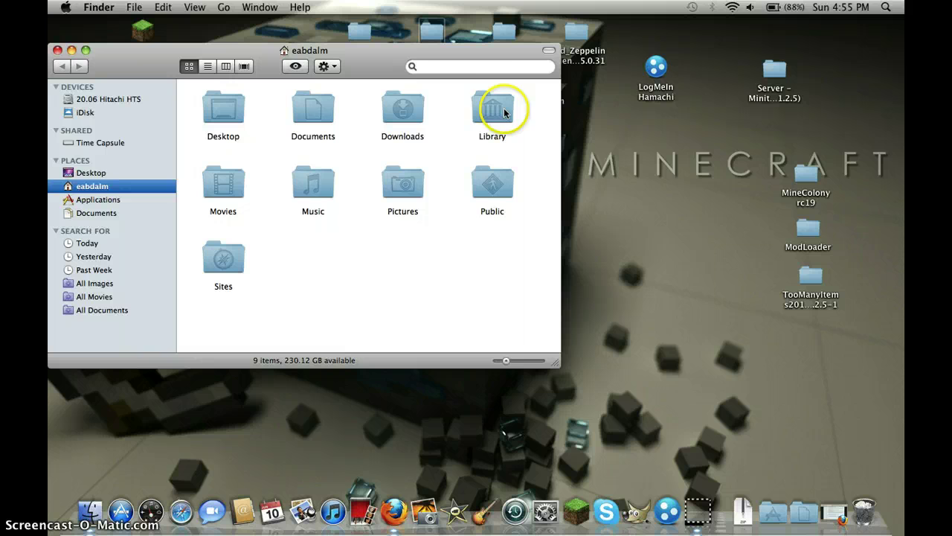
double_click(495, 114)
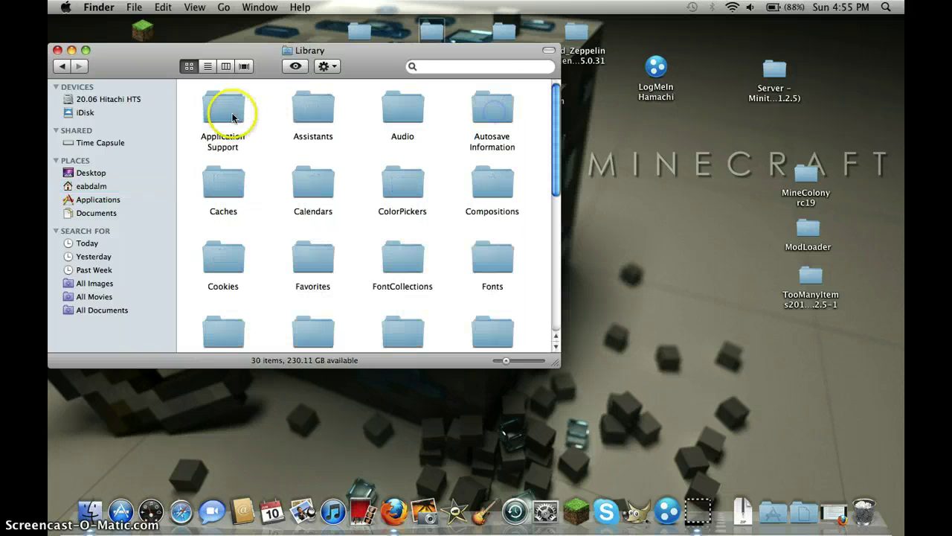
left_click(212, 113)
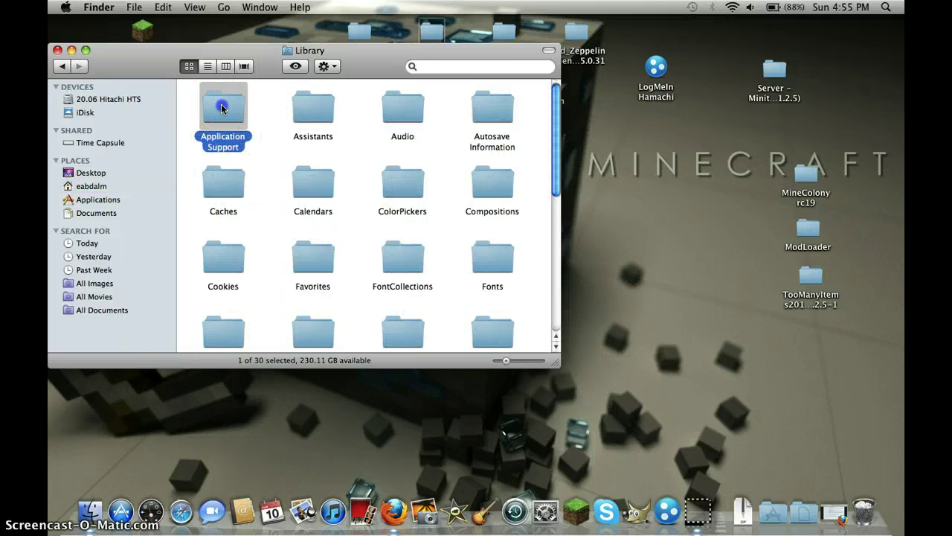
double_click(222, 109)
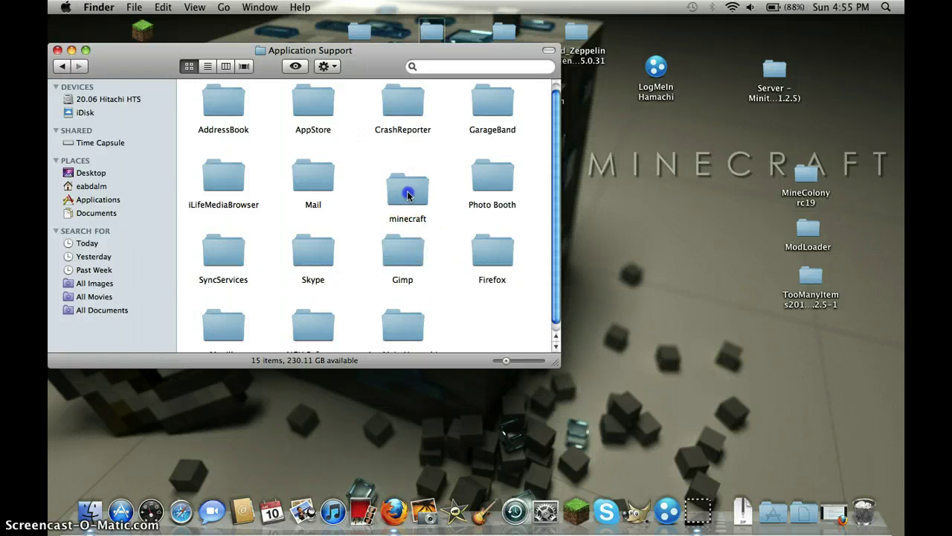
double_click(408, 195)
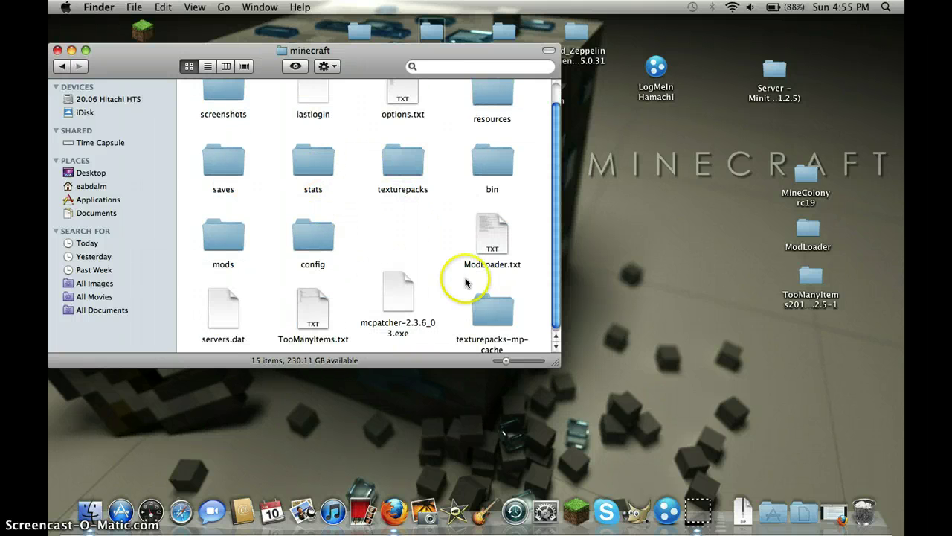
double_click(498, 157)
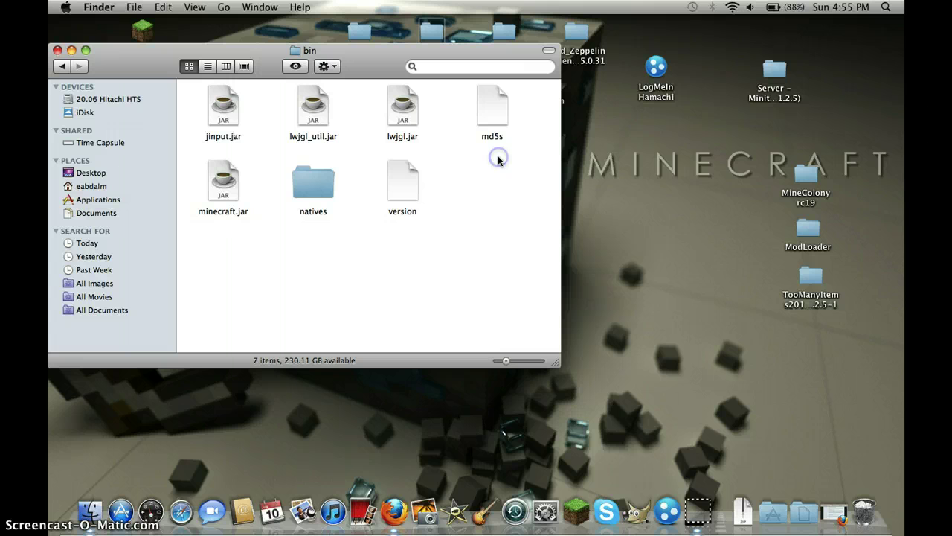
left_click(241, 213)
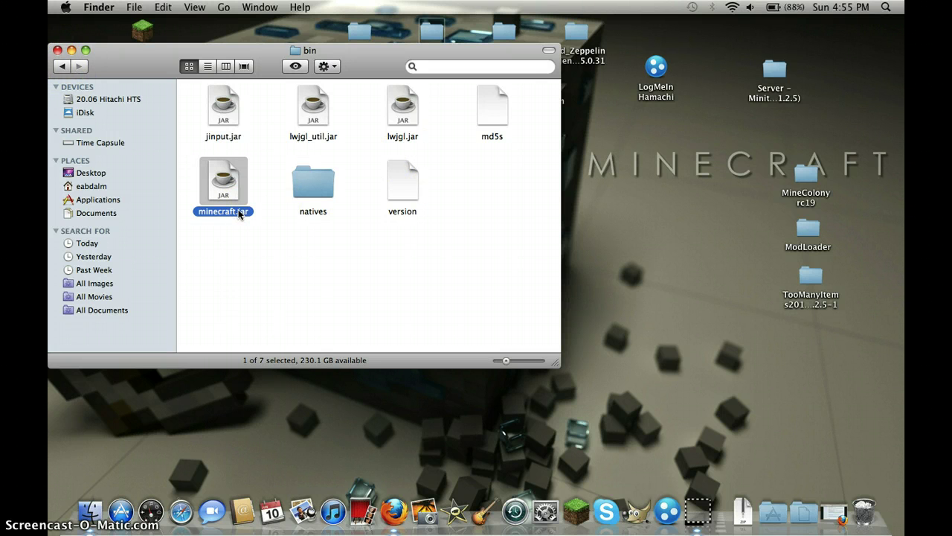
Step: Rename minecraft.jar in the bin folder to minecraft.jar.zip and accept the .zip extension
left_click(230, 213)
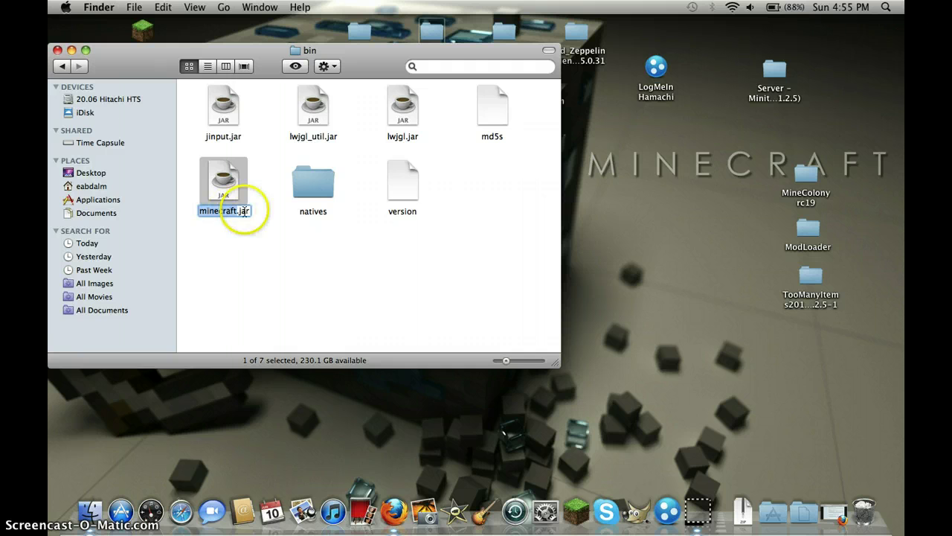
key("Right")
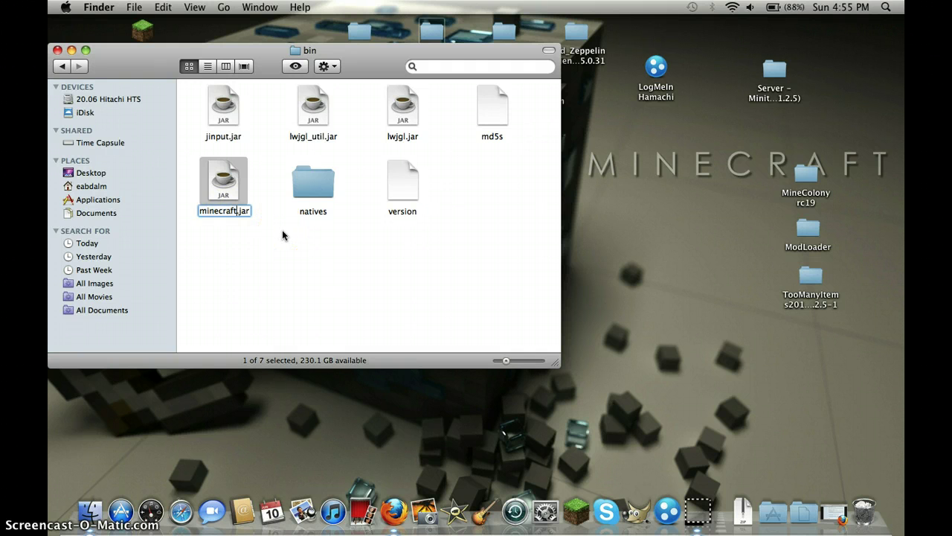
type(".zip")
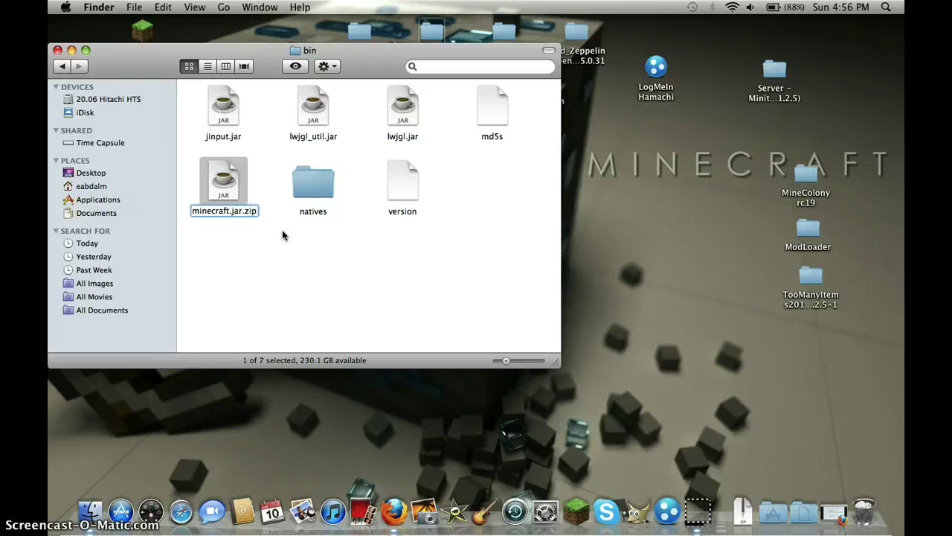
key("Return")
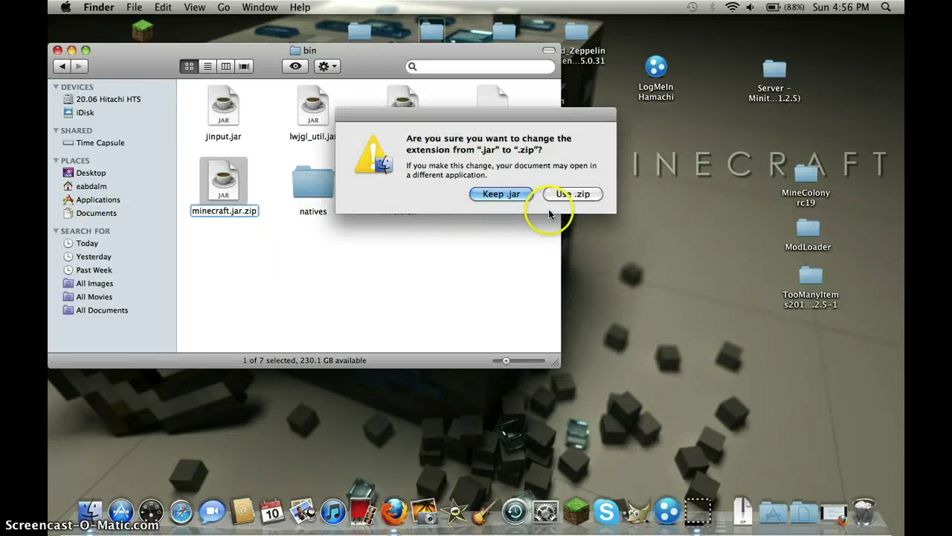
left_click(584, 197)
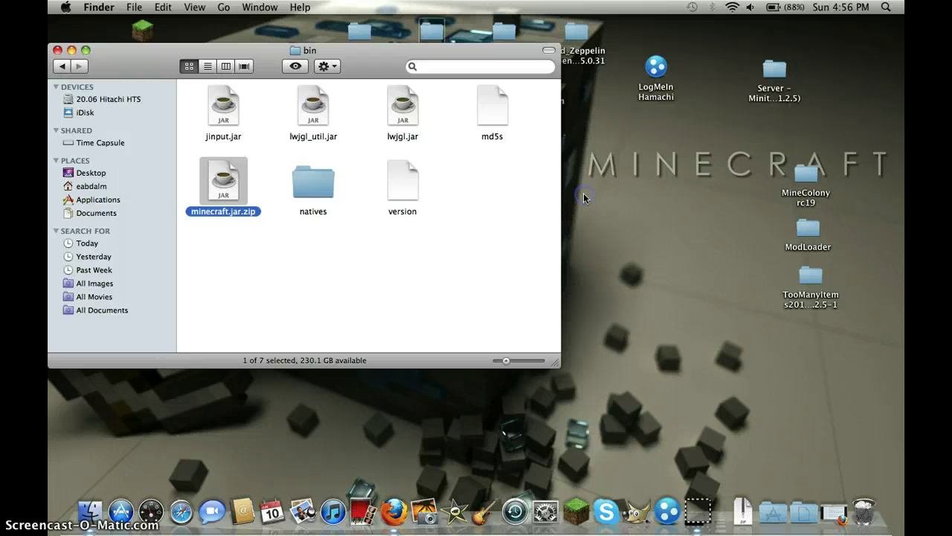
Step: Extract minecraft.jar.zip and show the extracted minecraft.jar folder's contents as a list sorted by kind
double_click(228, 177)
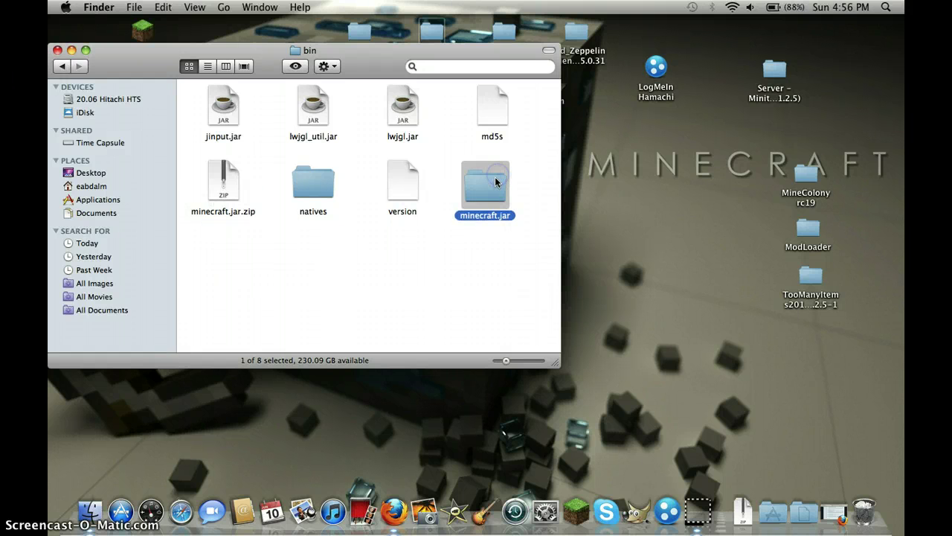
double_click(496, 182)
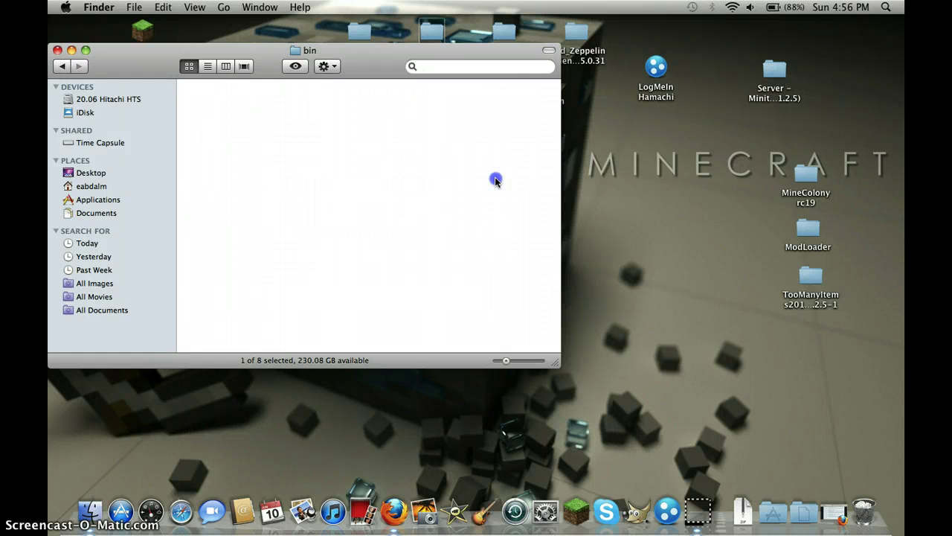
left_click(207, 67)
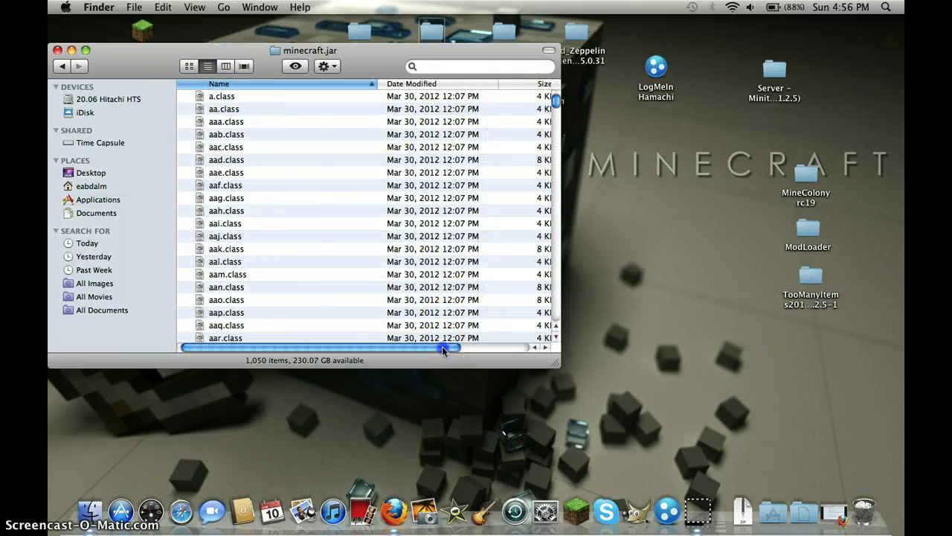
left_click_drag(443, 350, 512, 349)
left_click(505, 83)
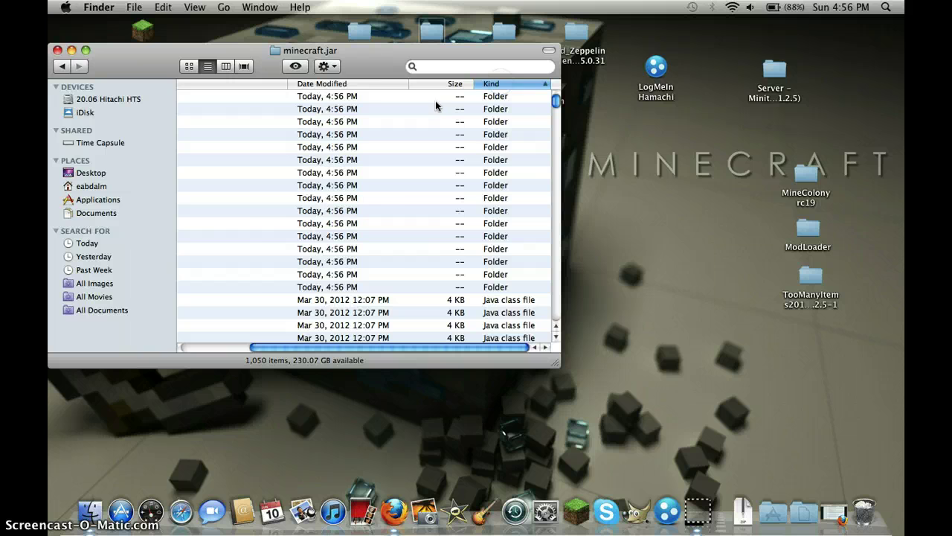
left_click_drag(349, 348, 261, 347)
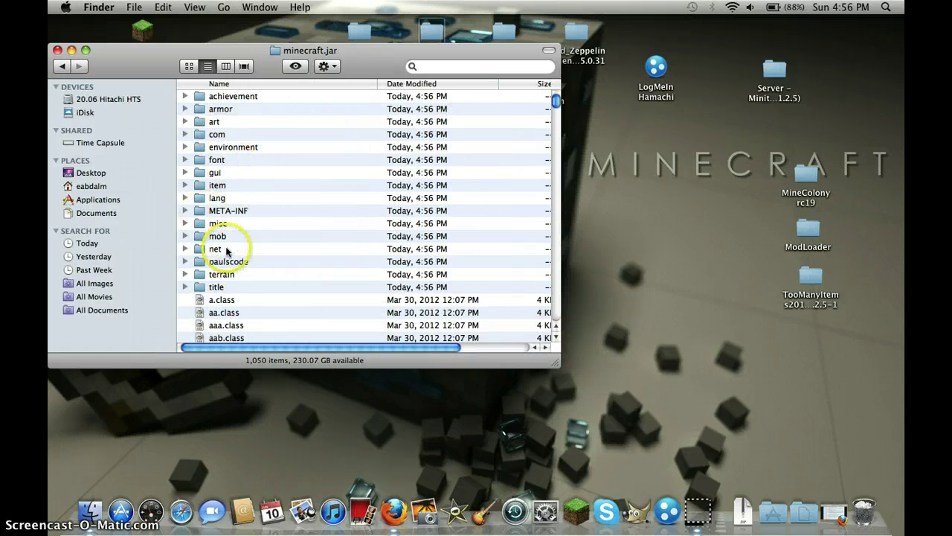
Step: Move the META-INF folder inside minecraft.jar to the Trash and return the folder to icon view
scroll(238, 305, "down", 1)
scroll(255, 312, "down", 20)
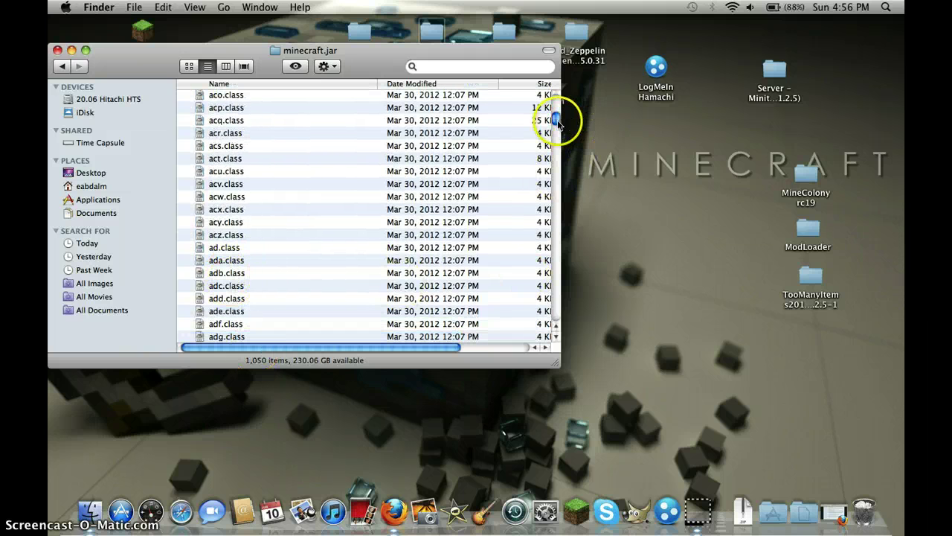
left_click_drag(555, 119, 556, 98)
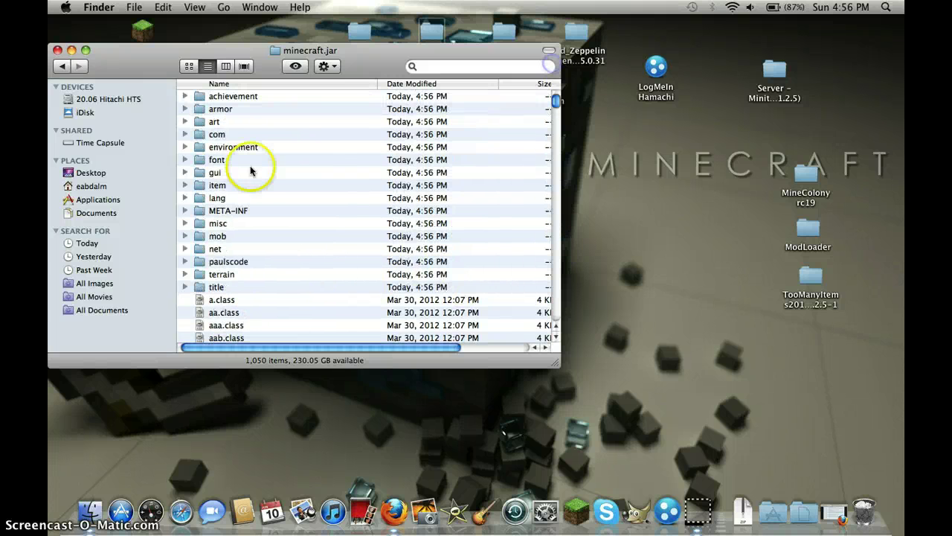
right_click(237, 212)
left_click(260, 233)
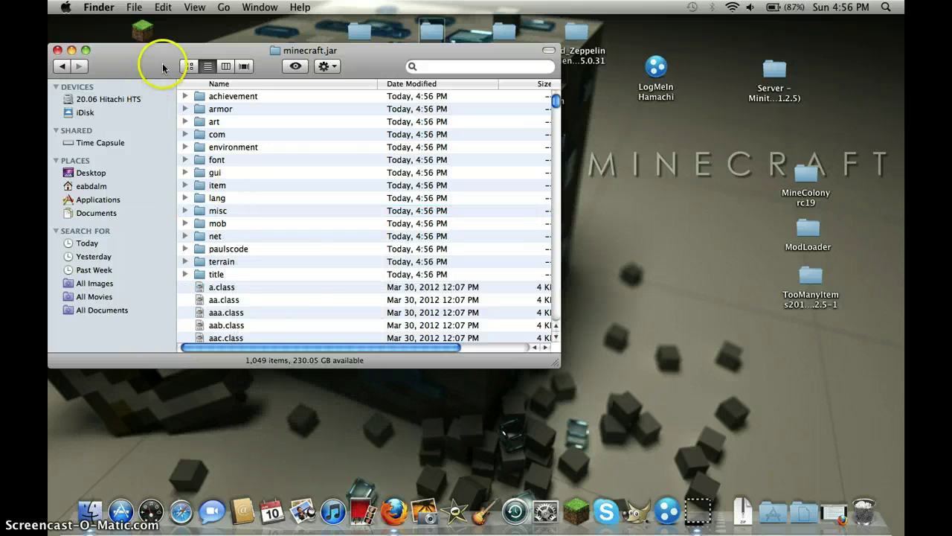
left_click(189, 66)
Step: Copy all files from the ModLoader folder on the desktop, keeping the minecraft.jar folder window open
left_click_drag(63, 67, 94, 190)
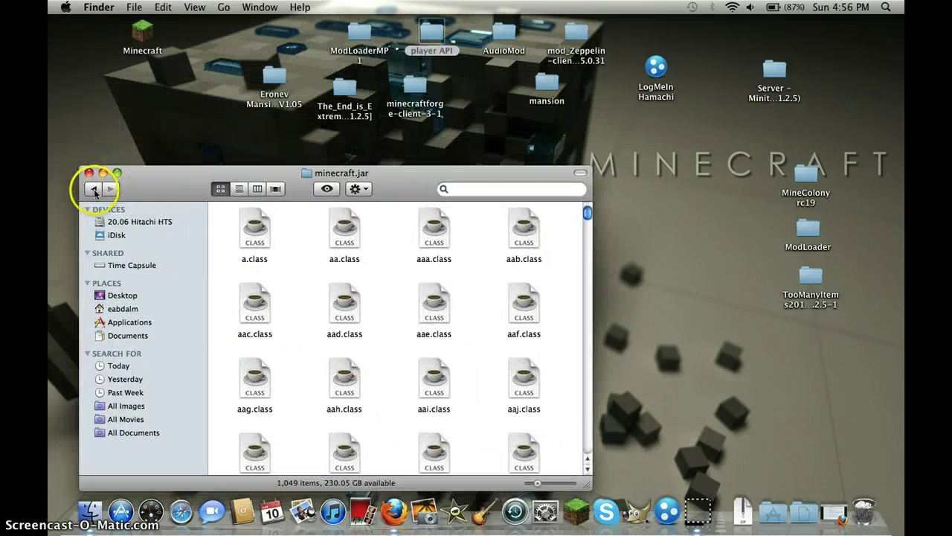
left_click(808, 235)
double_click(808, 235)
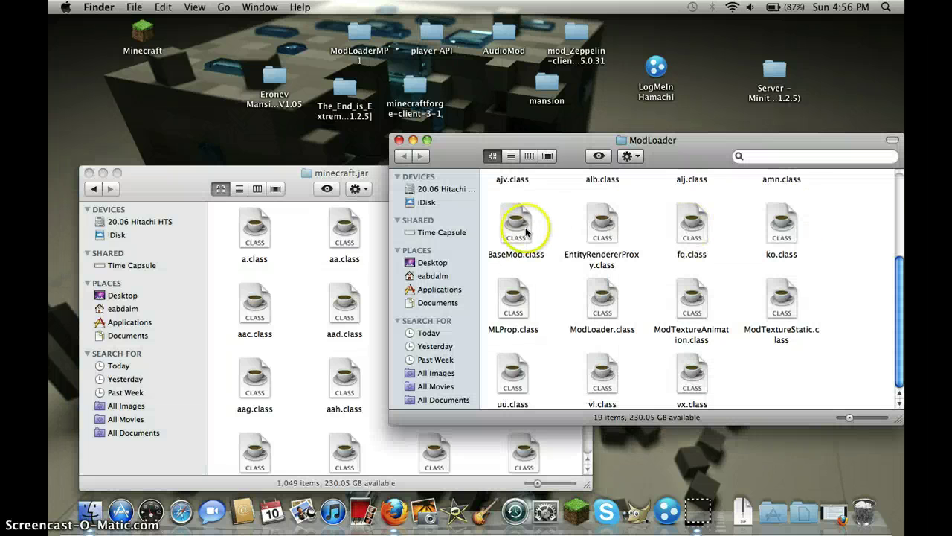
scroll(531, 231, "up", 3)
left_click_drag(484, 231, 771, 413)
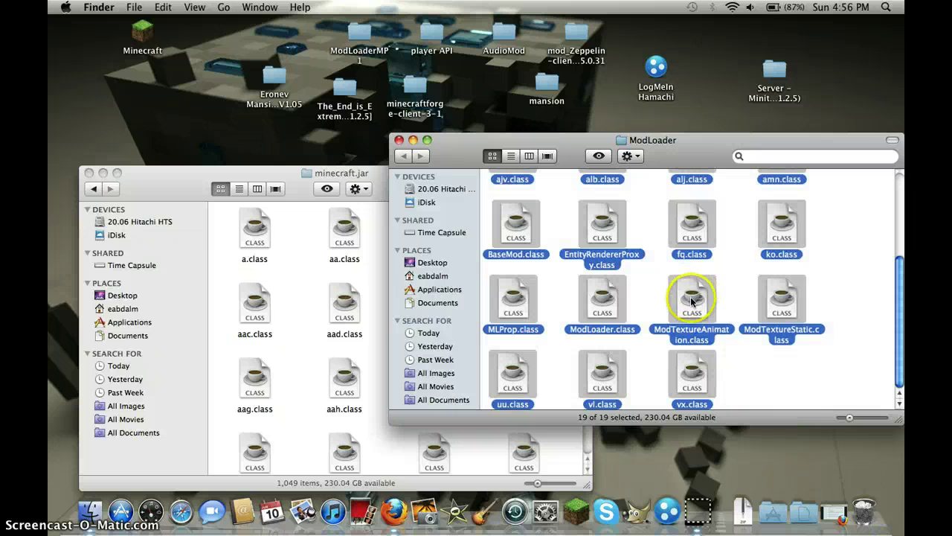
right_click(691, 301)
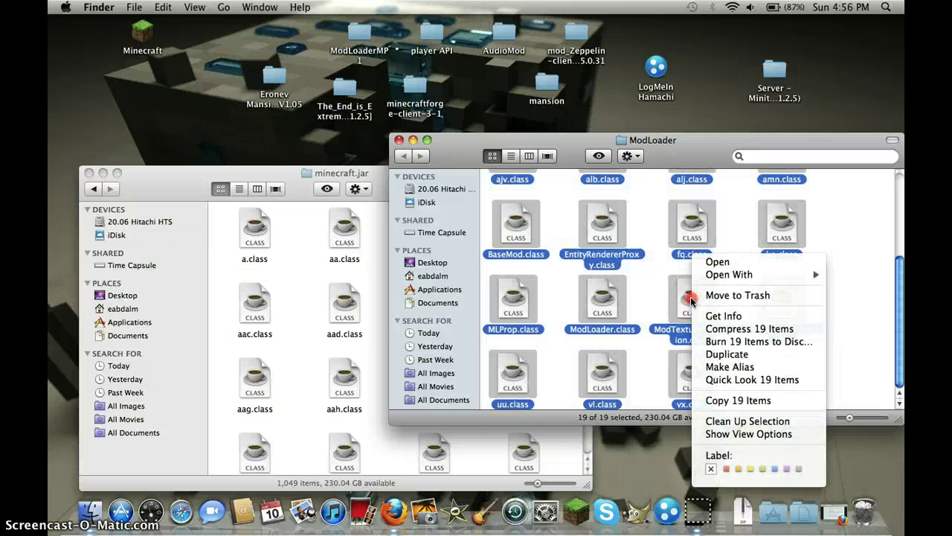
left_click(728, 402)
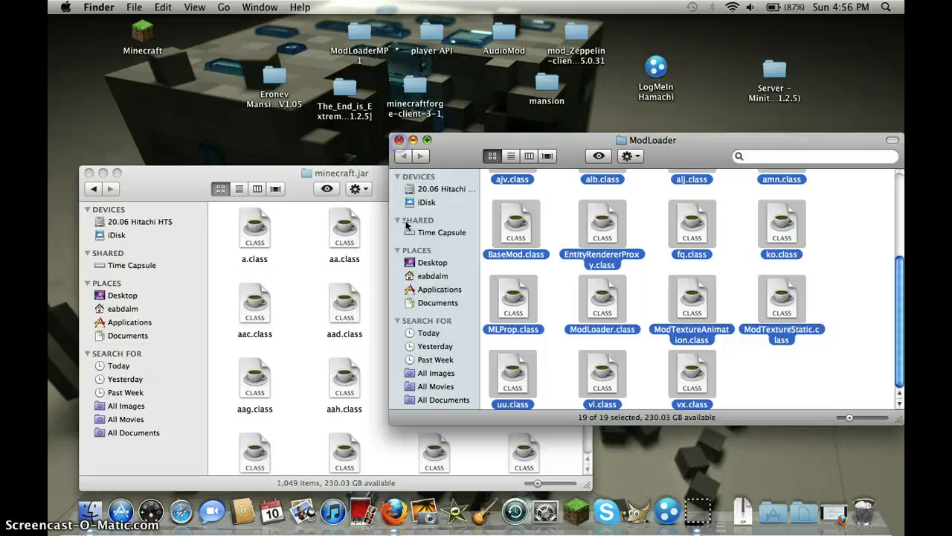
Step: Close the ModLoader folder and paste its files into the minecraft.jar folder, replacing all existing items
left_click(399, 139)
left_click(383, 279)
right_click(381, 270)
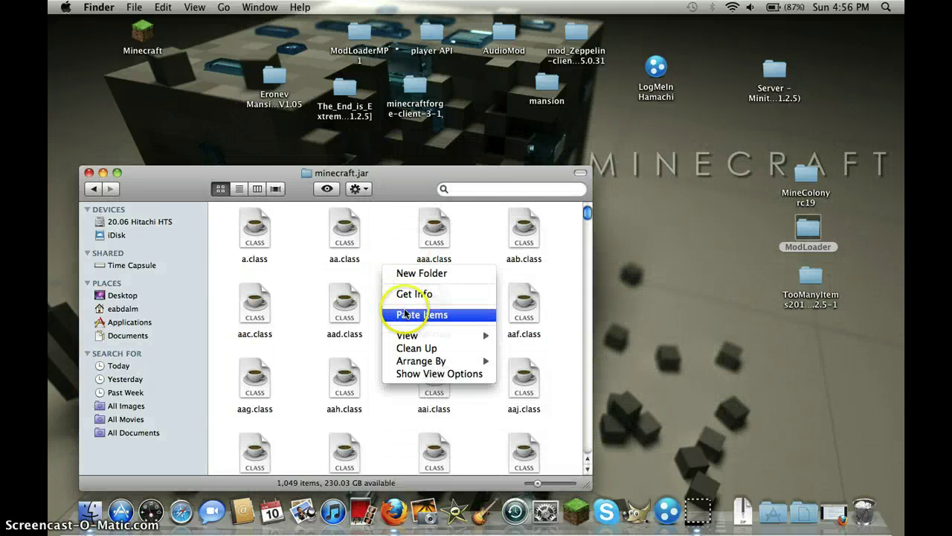
left_click(425, 315)
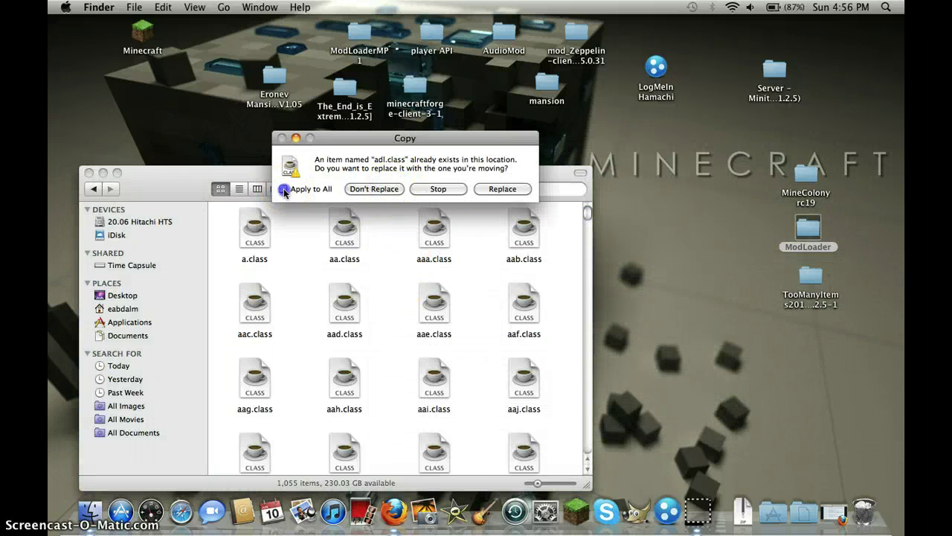
left_click(284, 190)
left_click(502, 188)
left_click(110, 191)
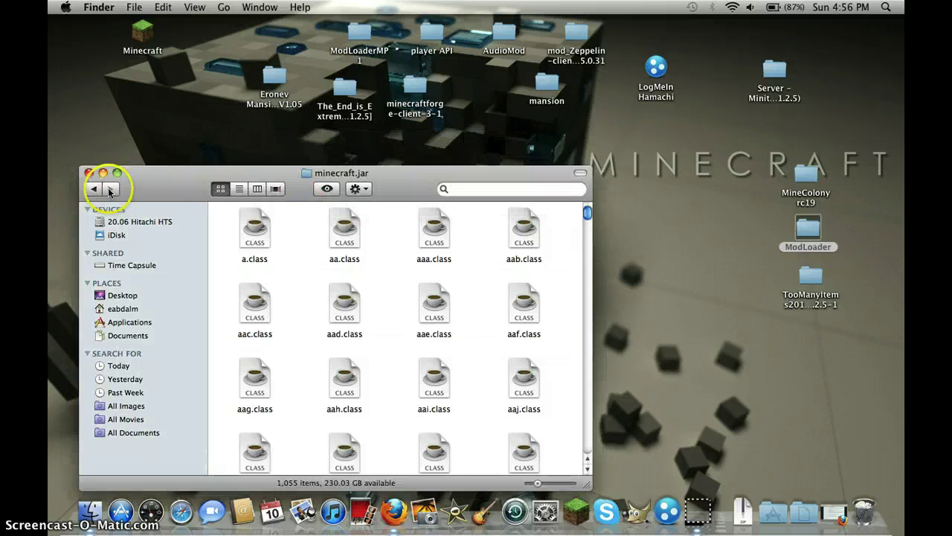
Step: Go back to the minecraft folder and open the desktop's MineColony rc19 folder in a window beside it
left_click_drag(163, 163, 163, 112)
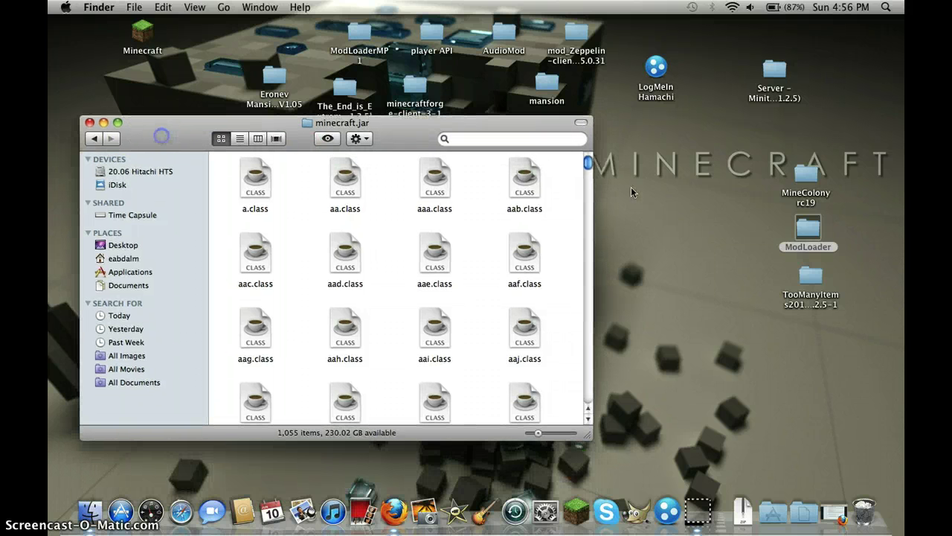
left_click(95, 140)
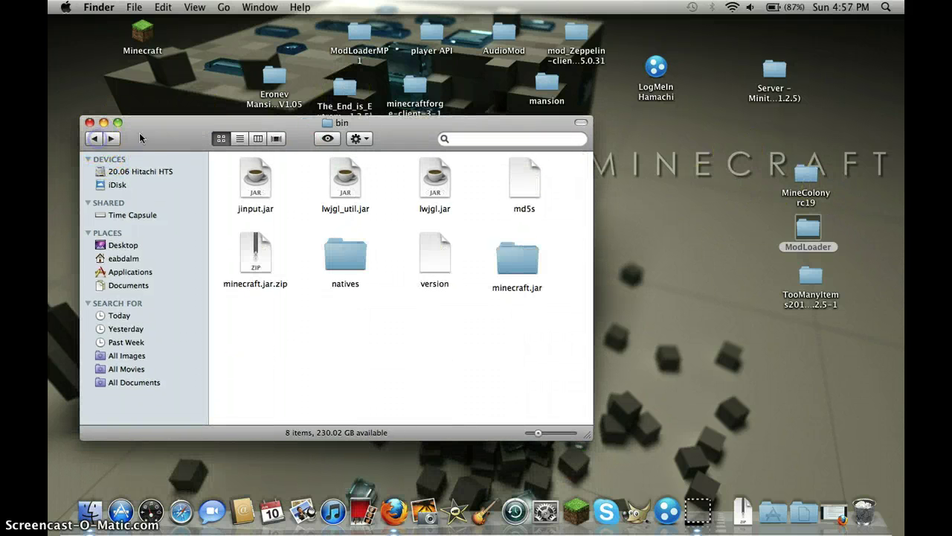
left_click(96, 139)
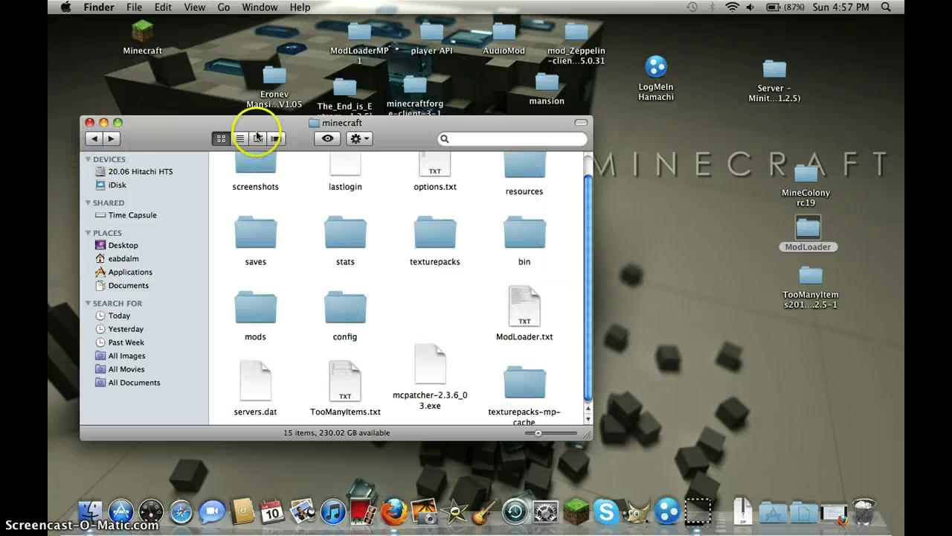
double_click(807, 176)
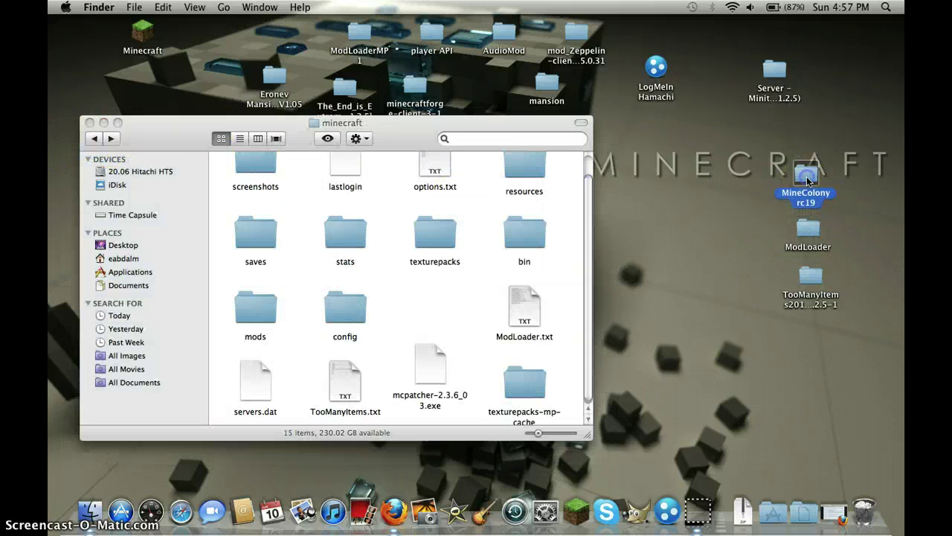
left_click_drag(280, 21, 700, 144)
left_click_drag(374, 123, 292, 105)
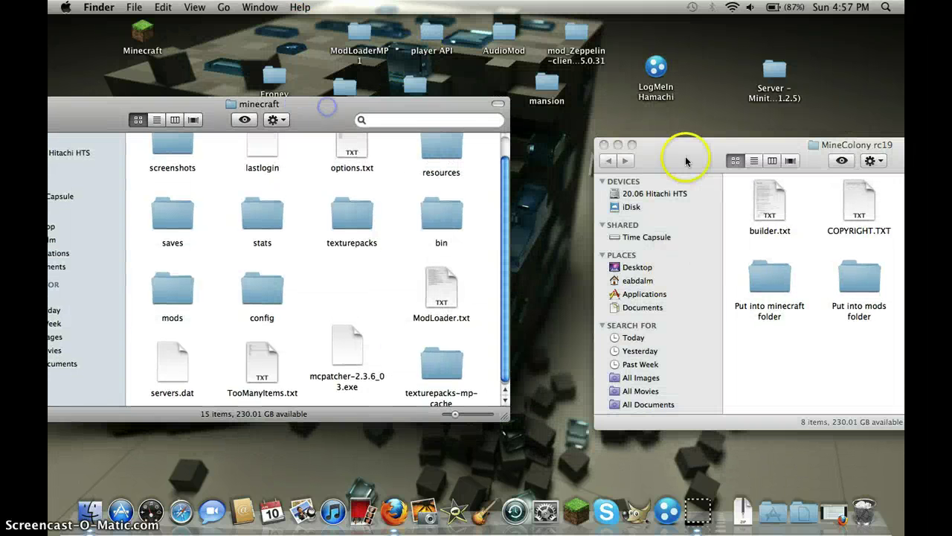
left_click_drag(687, 153, 623, 137)
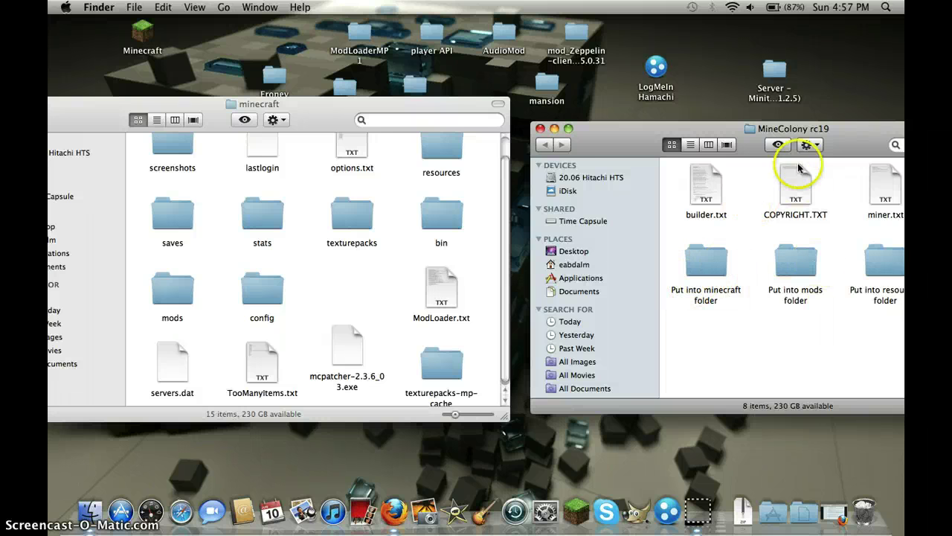
left_click_drag(796, 129, 665, 106)
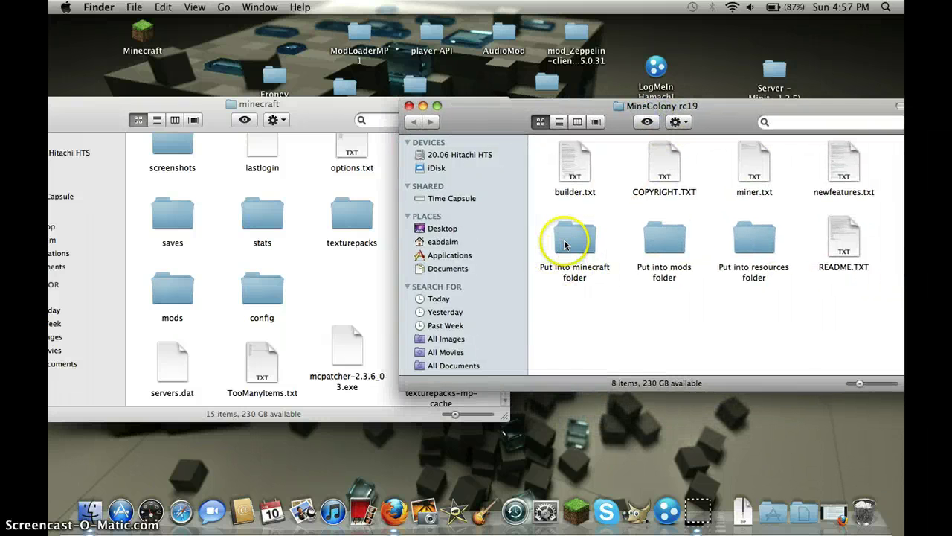
Step: Copy MineColony.properties from the "Put into minecraft folder" folder and return to MineColony rc19
double_click(565, 244)
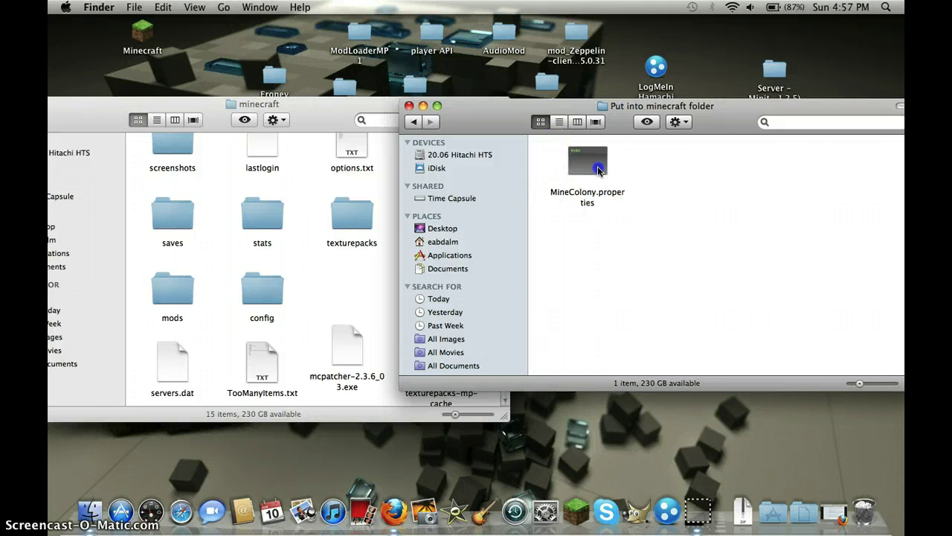
left_click(600, 171)
right_click(594, 173)
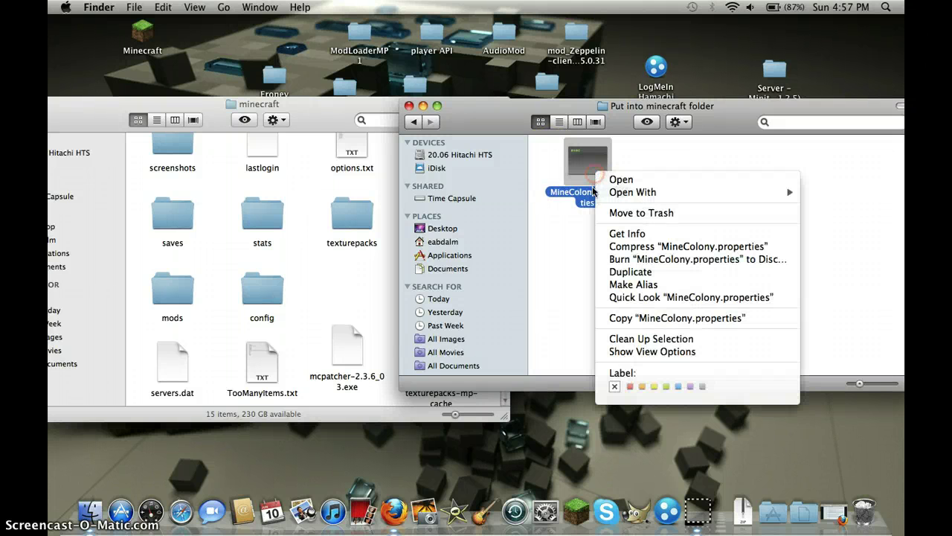
left_click(510, 176)
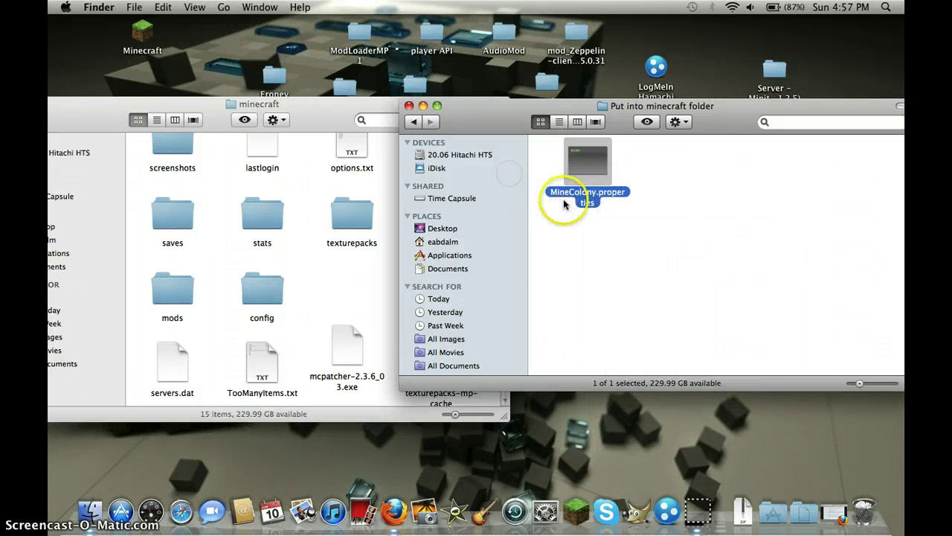
right_click(596, 159)
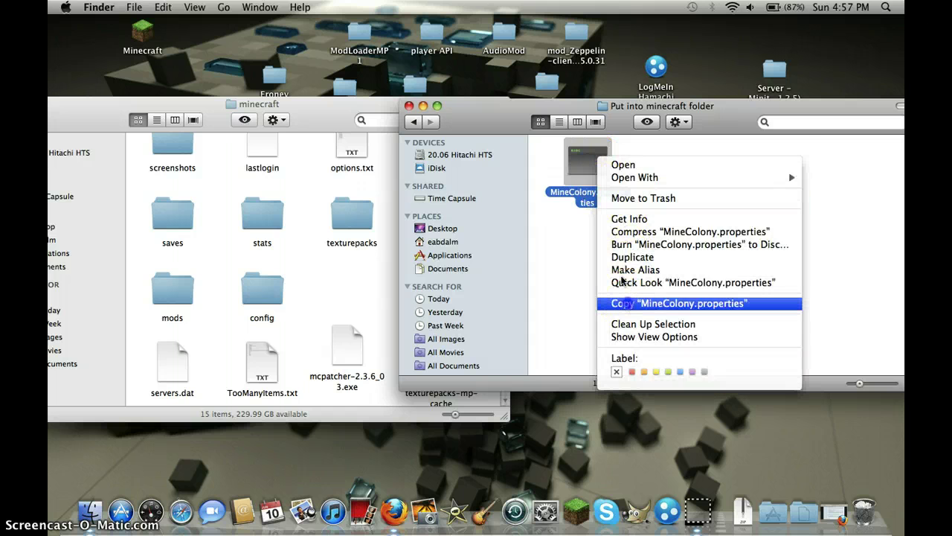
left_click(624, 303)
left_click(419, 123)
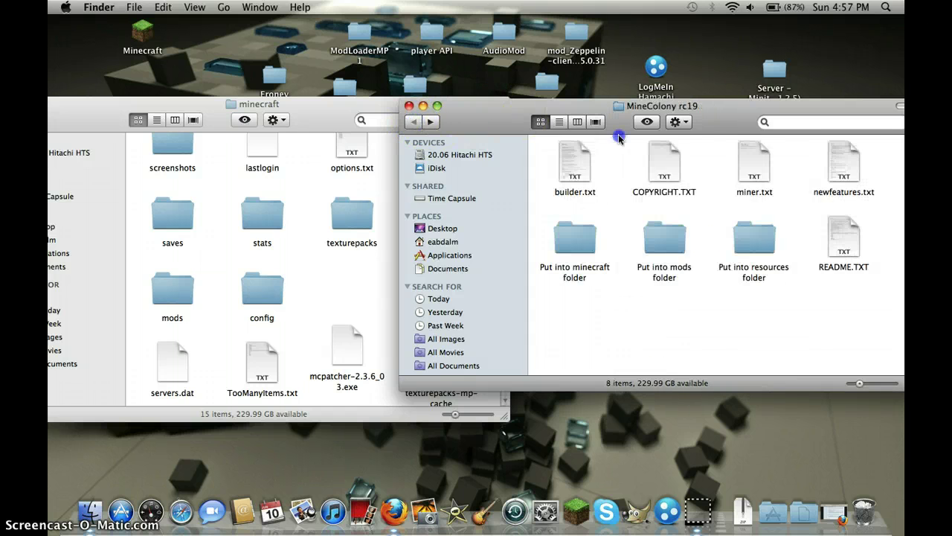
Step: Paste MineColony.properties into the minecraft folder, moving the MineColony rc19 window out of the way
left_click_drag(618, 131, 825, 157)
right_click(329, 264)
left_click(348, 312)
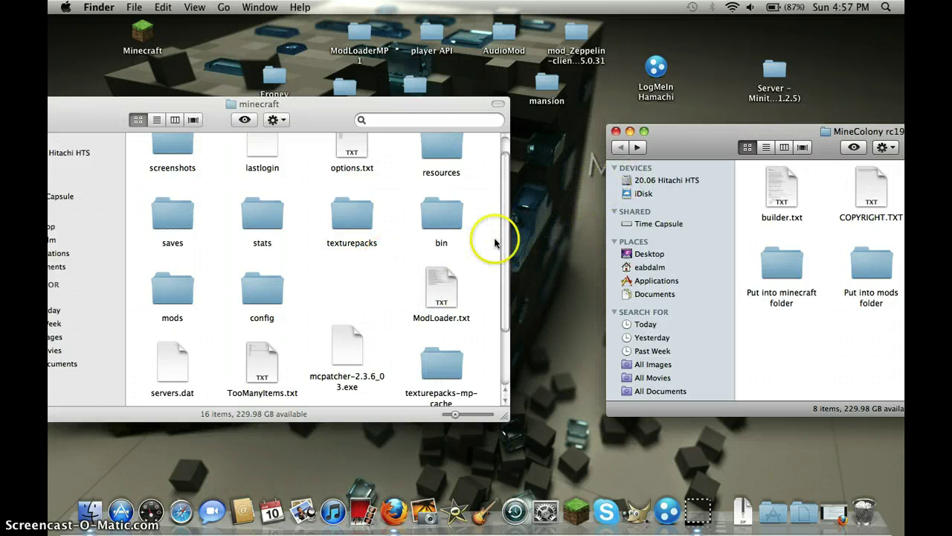
scroll(502, 208, "down", 5)
scroll(493, 253, "up", 6)
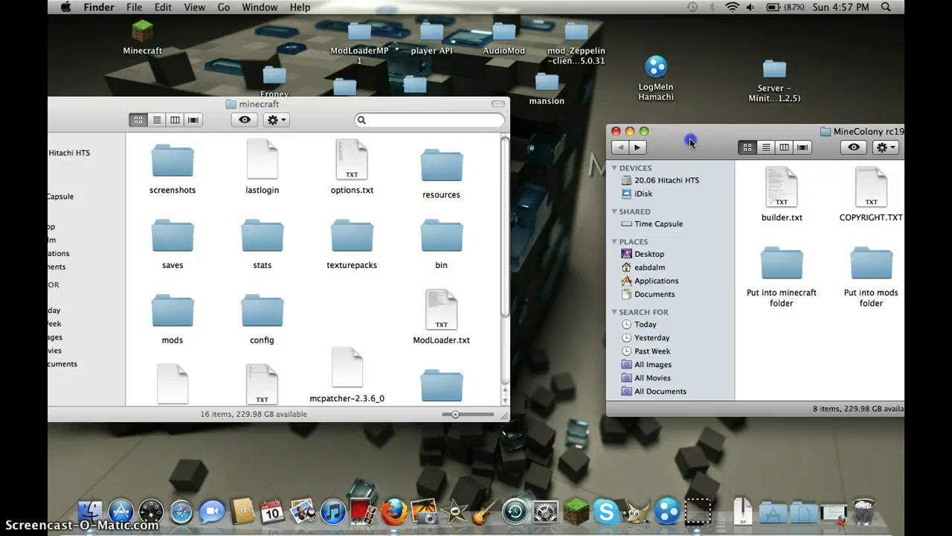
Step: Open the mods folder inside the minecraft folder and arrange its window beside the MineColony rc19 window
left_click_drag(691, 142, 583, 134)
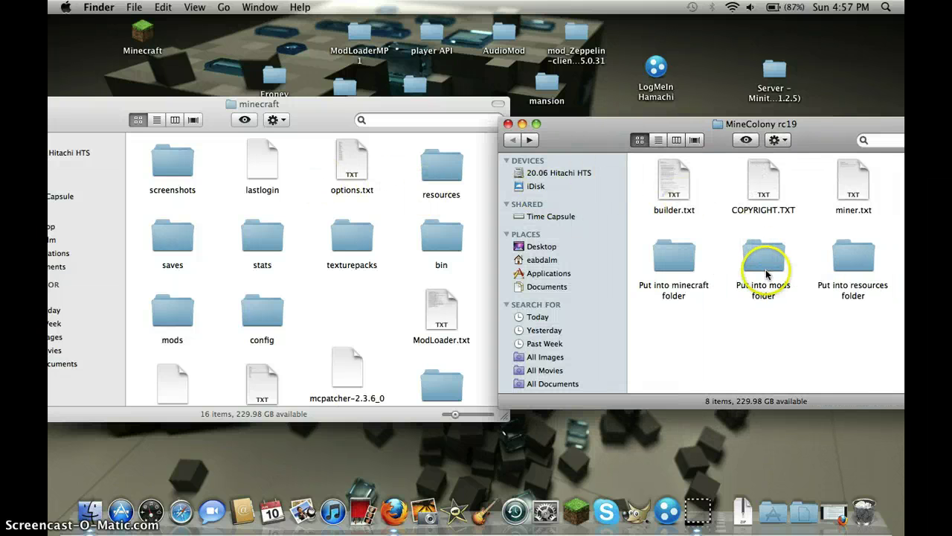
double_click(170, 311)
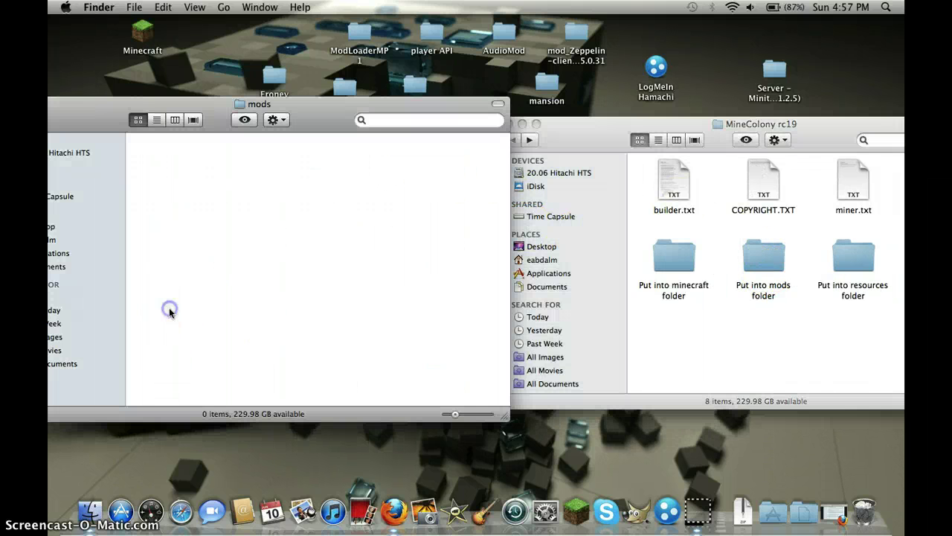
left_click_drag(82, 126, 175, 120)
left_click(104, 114)
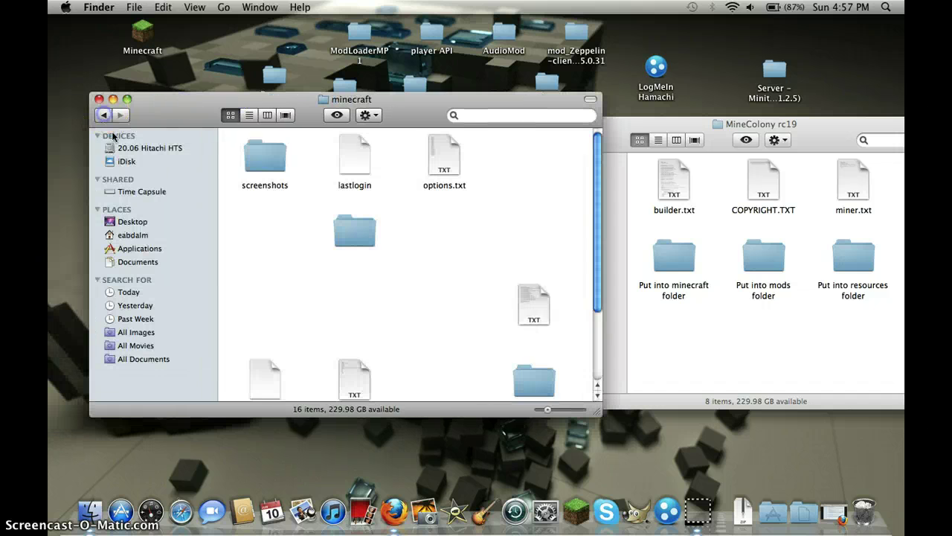
right_click(448, 290)
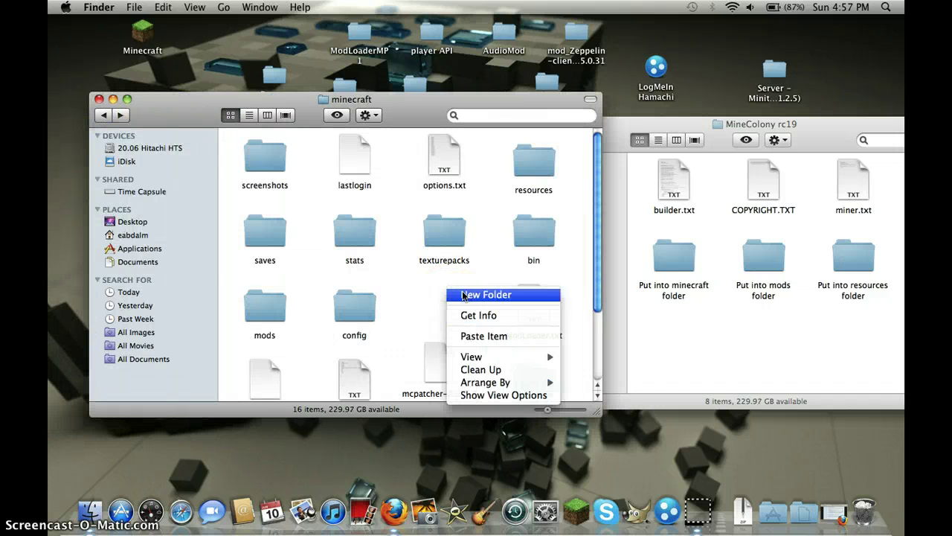
left_click(399, 289)
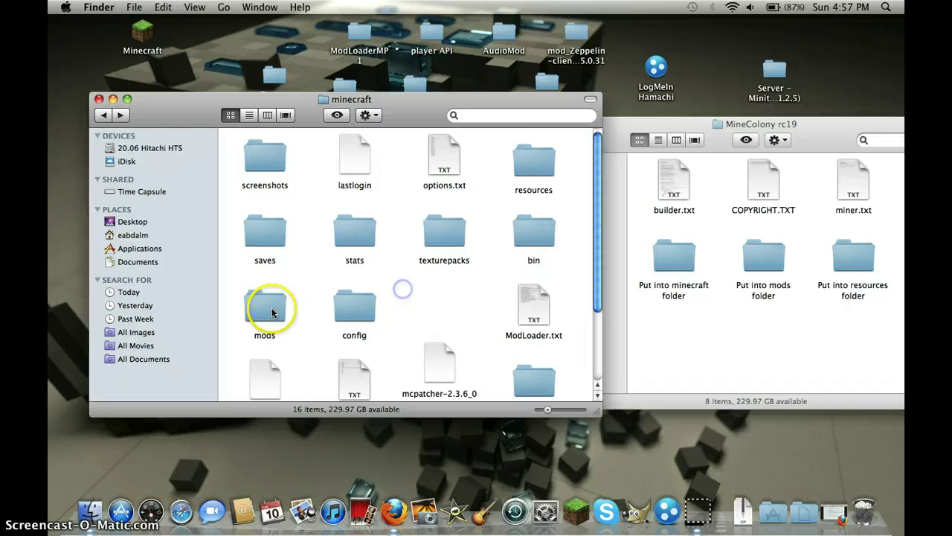
double_click(259, 312)
Step: Copy the minecolony folder and MineColony rc19.zip from the "Put into mods folder" folder of MineColony rc19
left_click(771, 257)
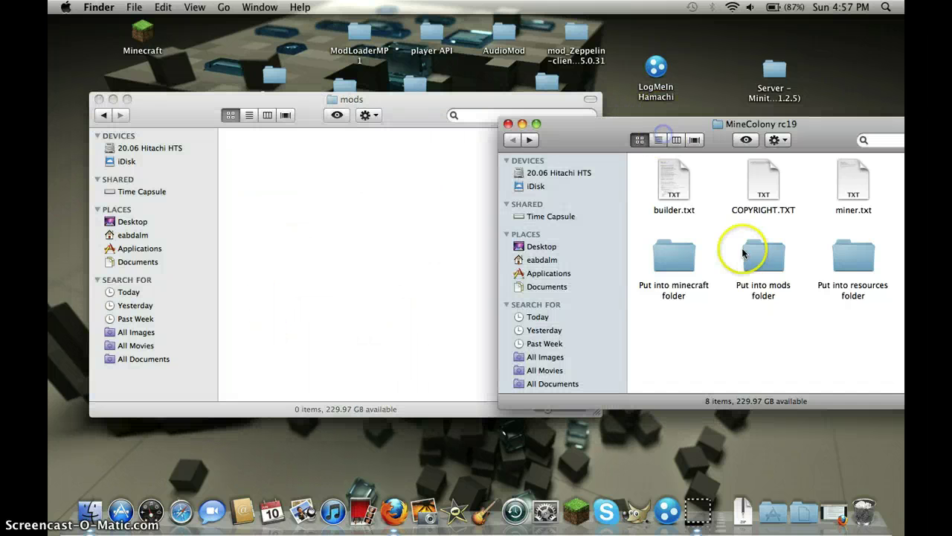
double_click(770, 257)
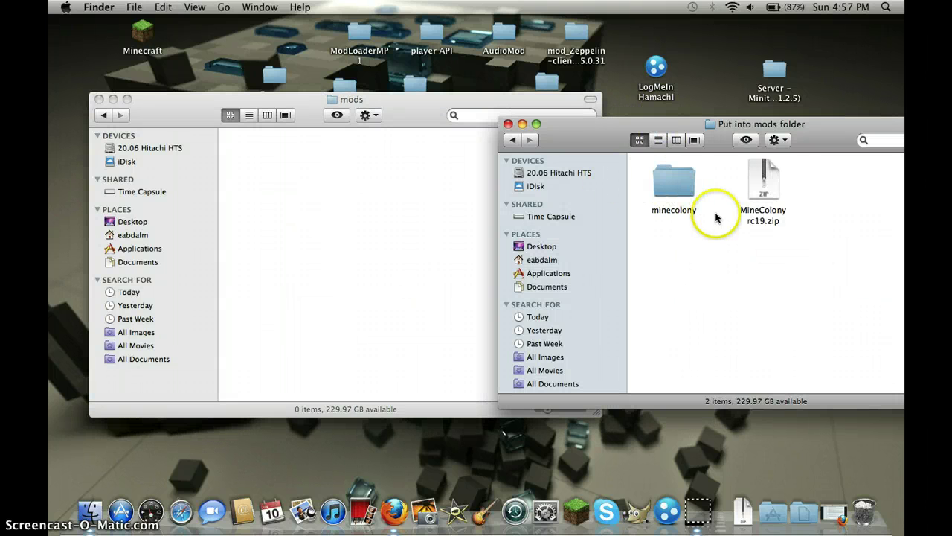
left_click(652, 183)
left_click_drag(652, 183, 783, 190)
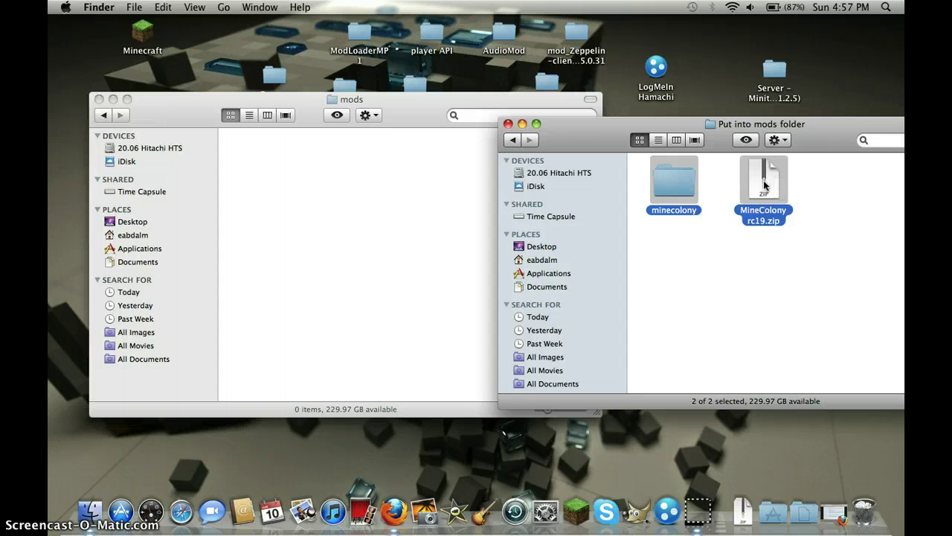
right_click(765, 185)
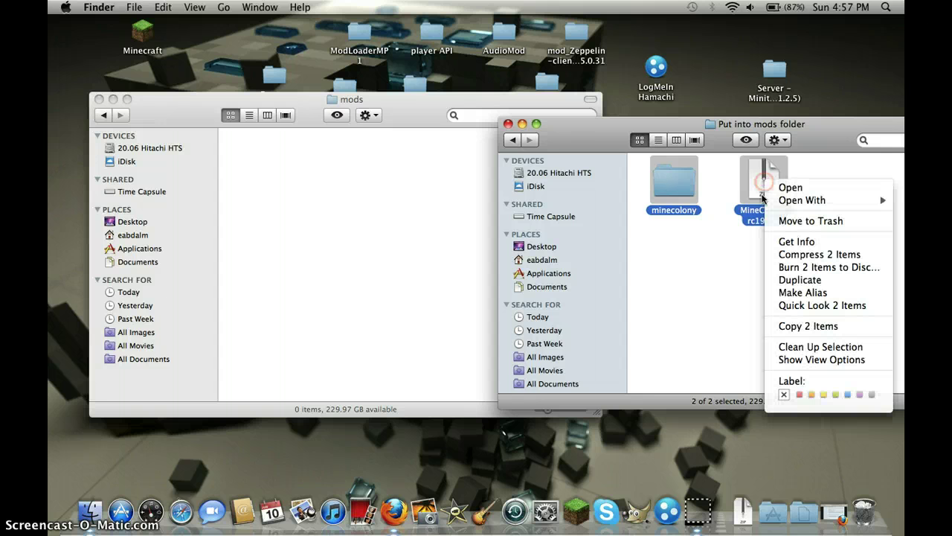
left_click(808, 326)
Step: Paste both copied items into the mods folder and go back to MineColony rc19 and the minecraft folder
left_click_drag(629, 129, 667, 136)
right_click(296, 170)
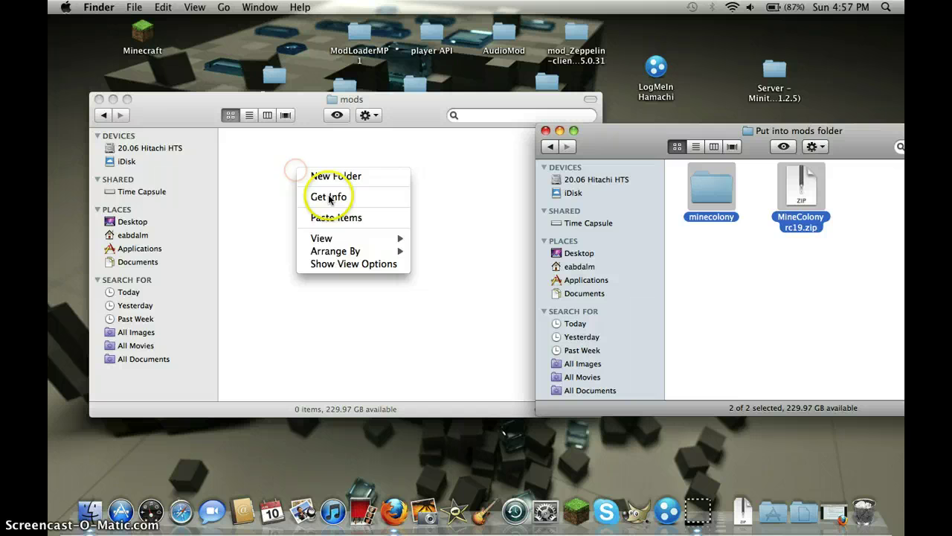
left_click(326, 218)
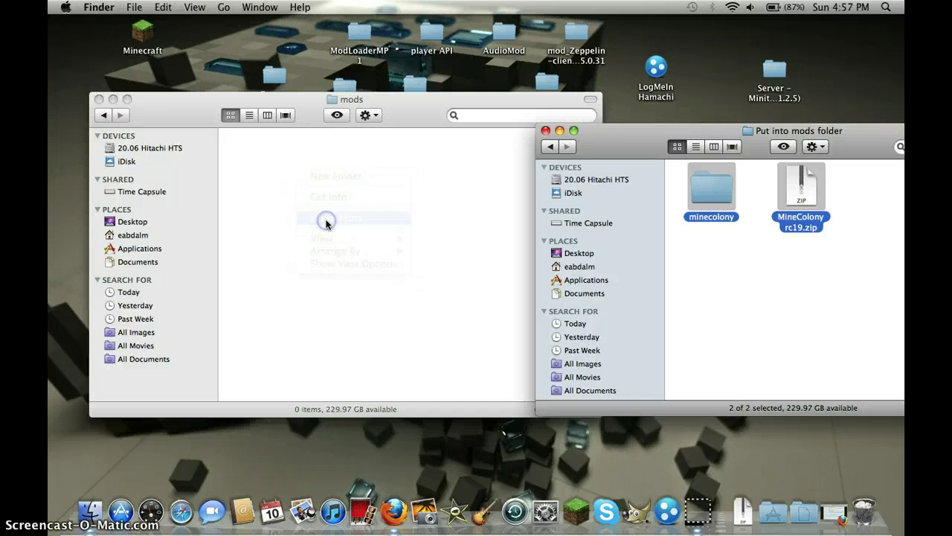
left_click(551, 147)
left_click(103, 115)
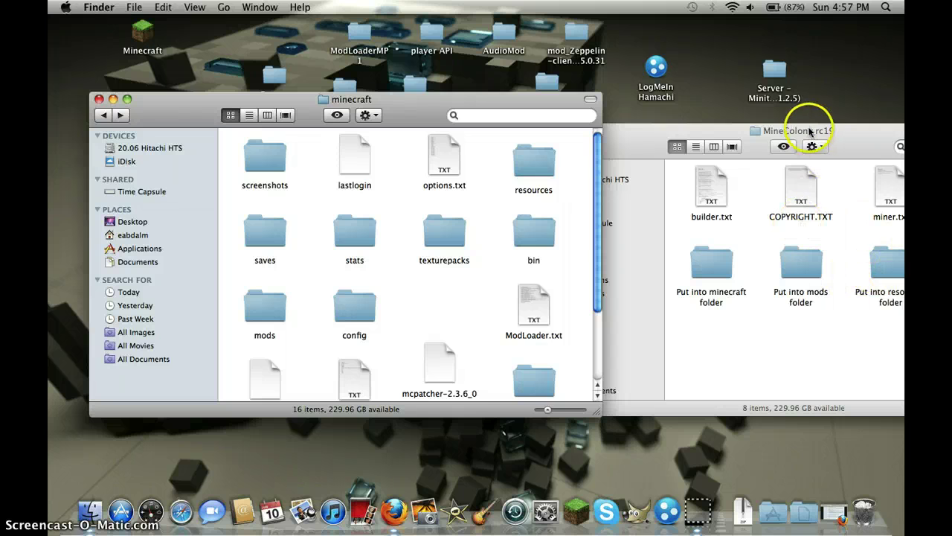
Step: Copy the floorplan folder from the "Put into resources folder" folder and return to MineColony rc19
left_click_drag(818, 132, 773, 125)
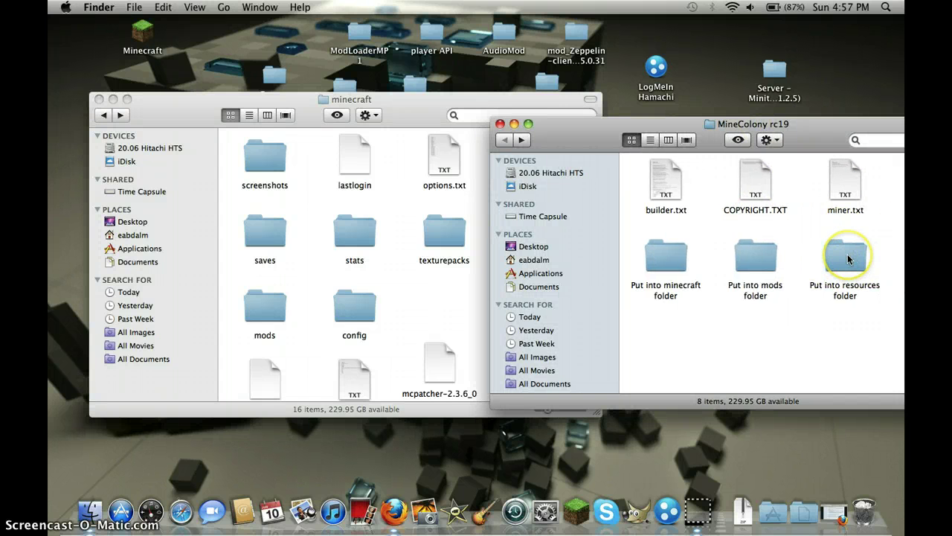
double_click(847, 256)
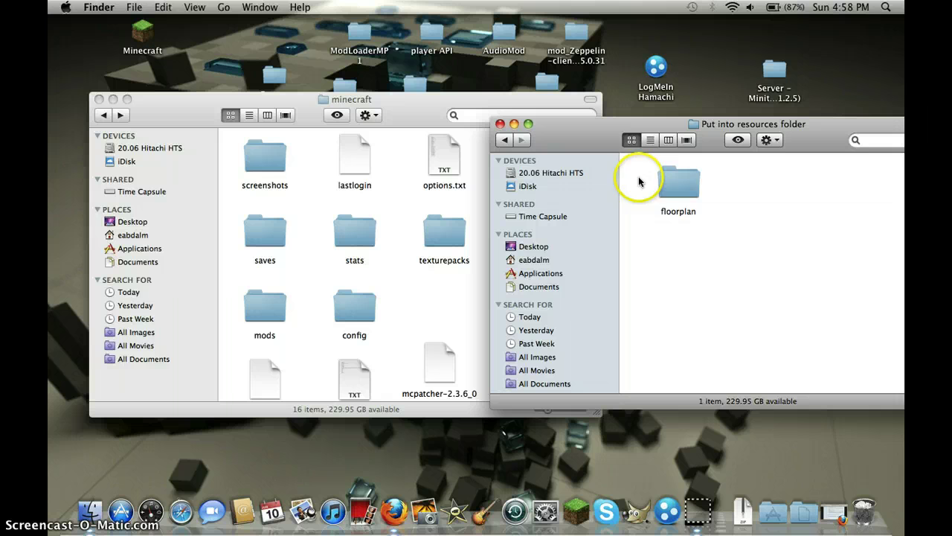
right_click(672, 187)
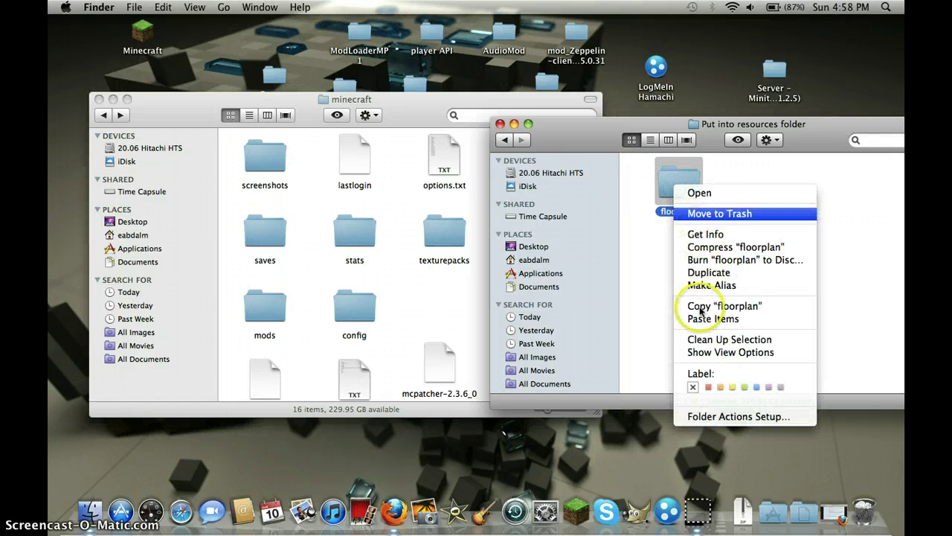
left_click(703, 306)
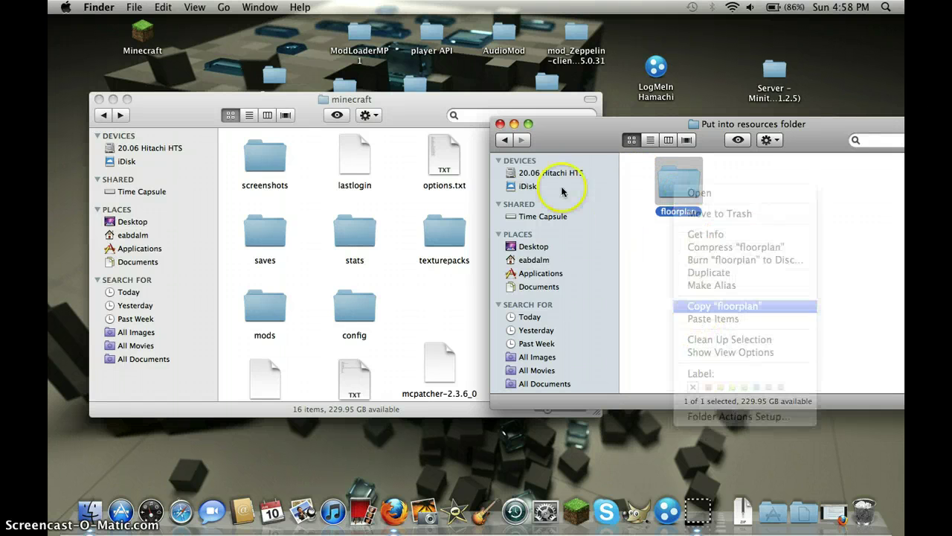
left_click(503, 140)
Step: Open the minecraft folder's resources folder and paste the floorplan folder into it, moving the MineColony rc19 window out of the way
left_click_drag(564, 142, 673, 175)
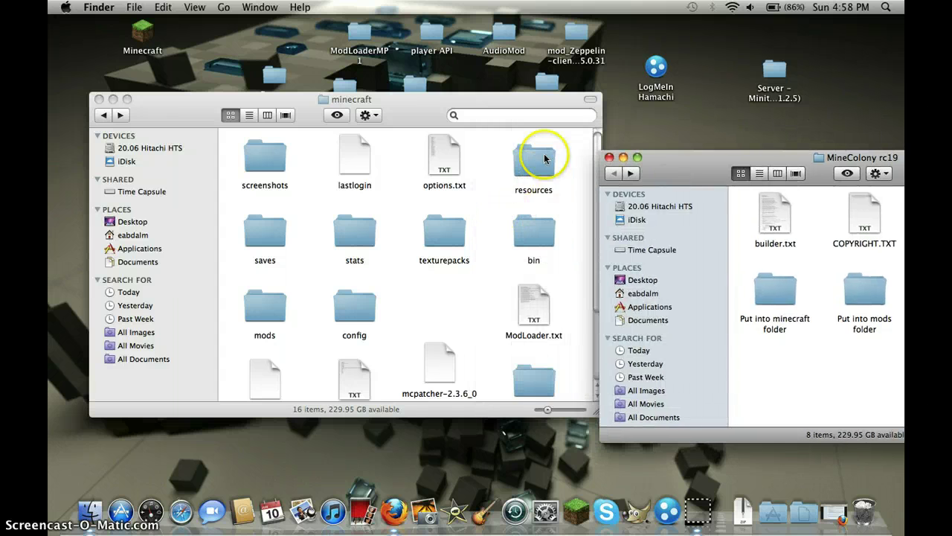
left_click(546, 158)
double_click(539, 162)
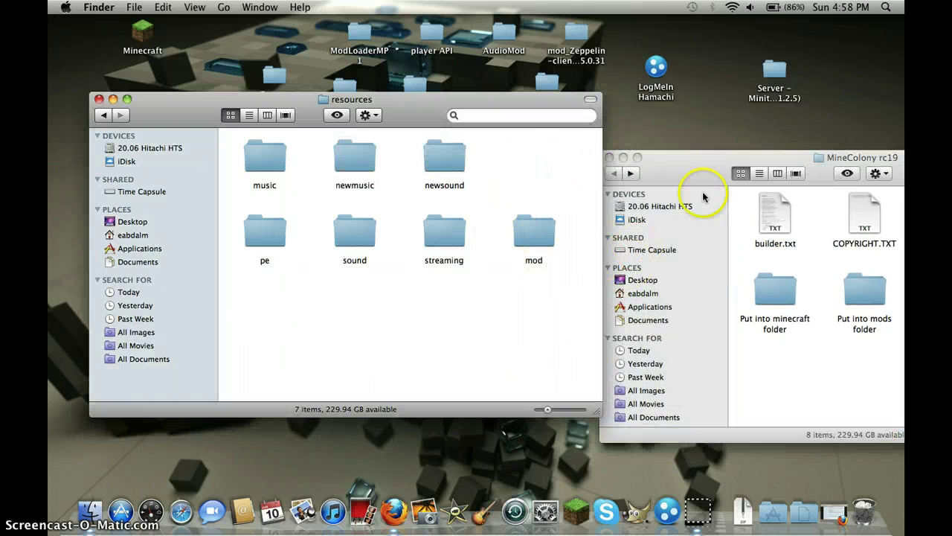
left_click_drag(700, 168, 774, 196)
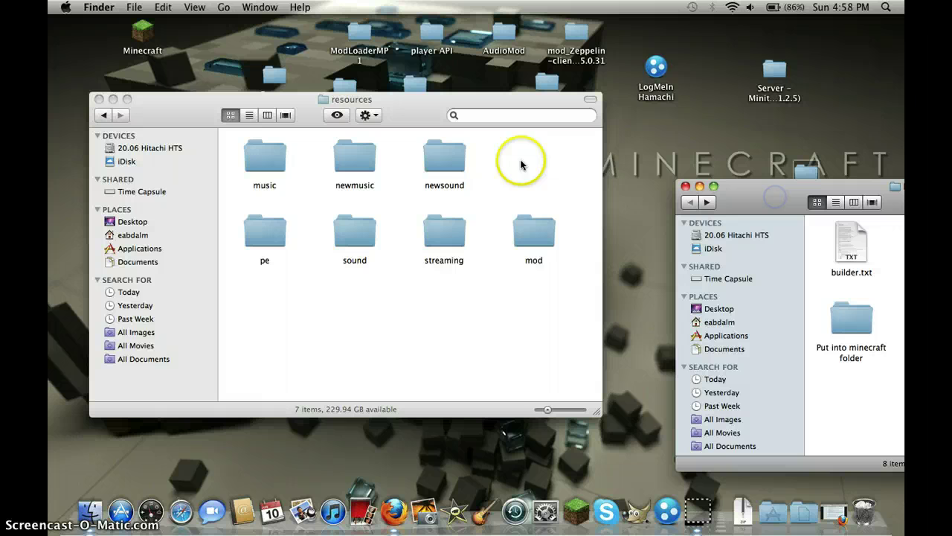
right_click(521, 161)
left_click(541, 208)
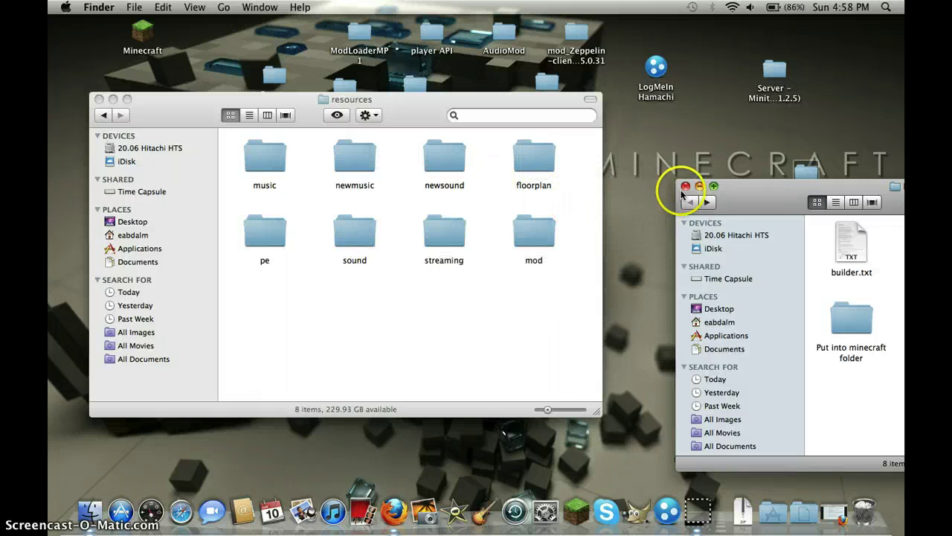
Step: Close the MineColony rc19 window and return from resources to the minecraft folder
left_click_drag(805, 191, 695, 158)
left_click(575, 152)
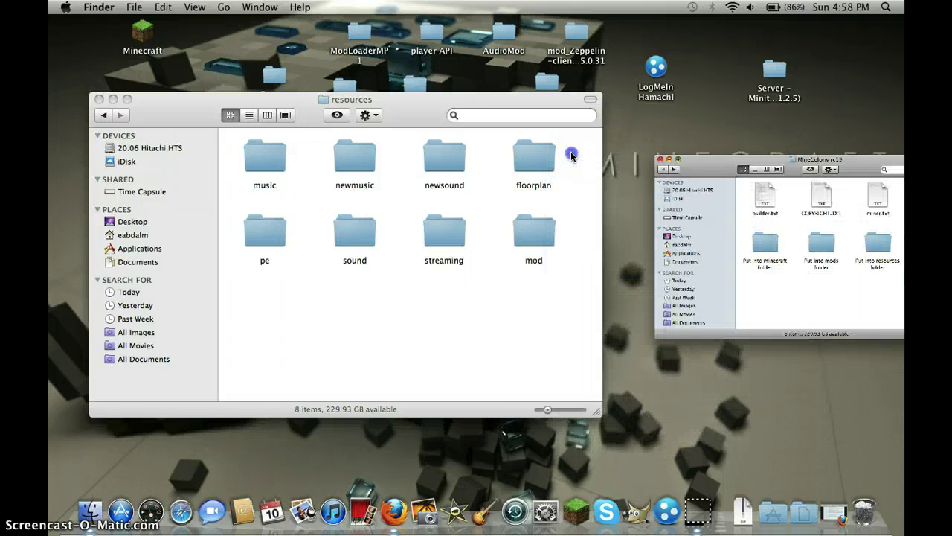
left_click(102, 115)
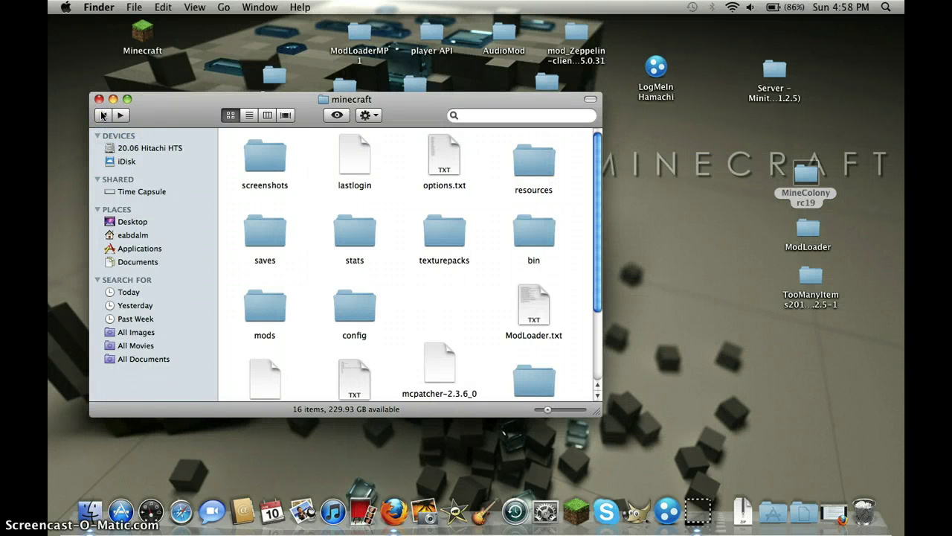
left_click(102, 116)
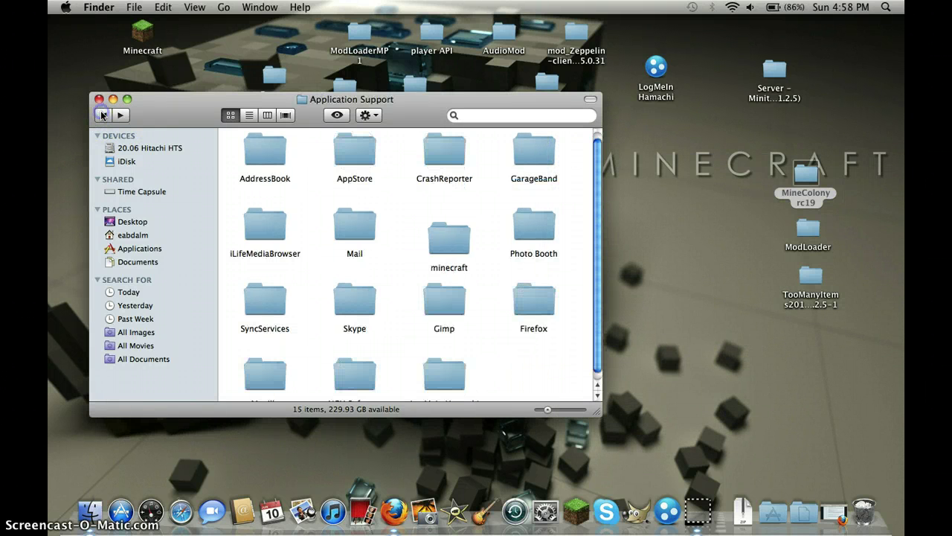
double_click(442, 235)
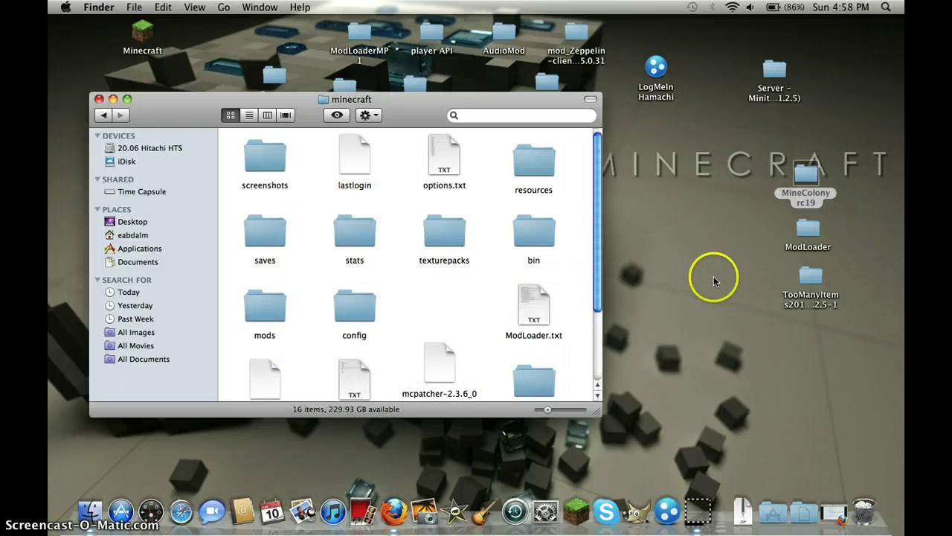
Step: Copy all files from the desktop's TooManyItems2012_04_13_1.2.5-1 folder and close its window
scroll(578, 238, "down", 3)
double_click(813, 281)
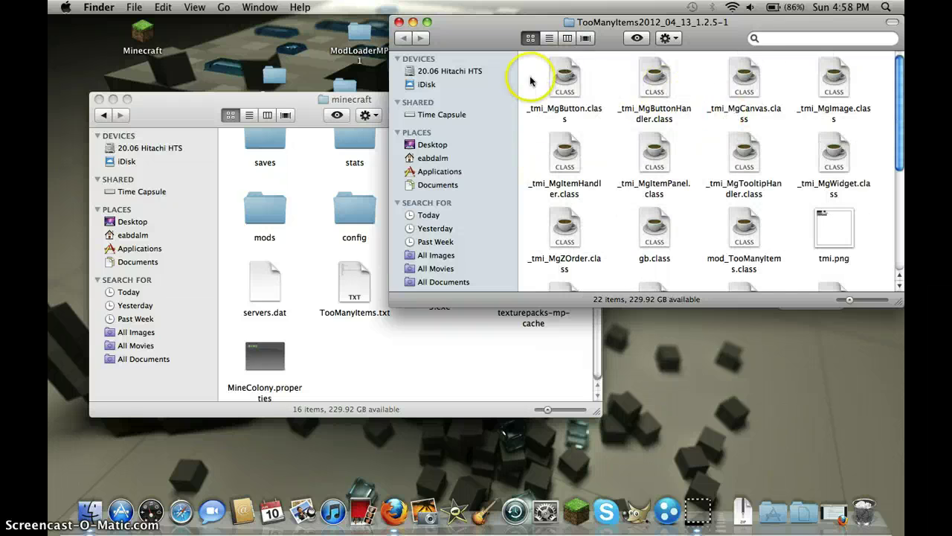
left_click_drag(567, 86, 754, 259)
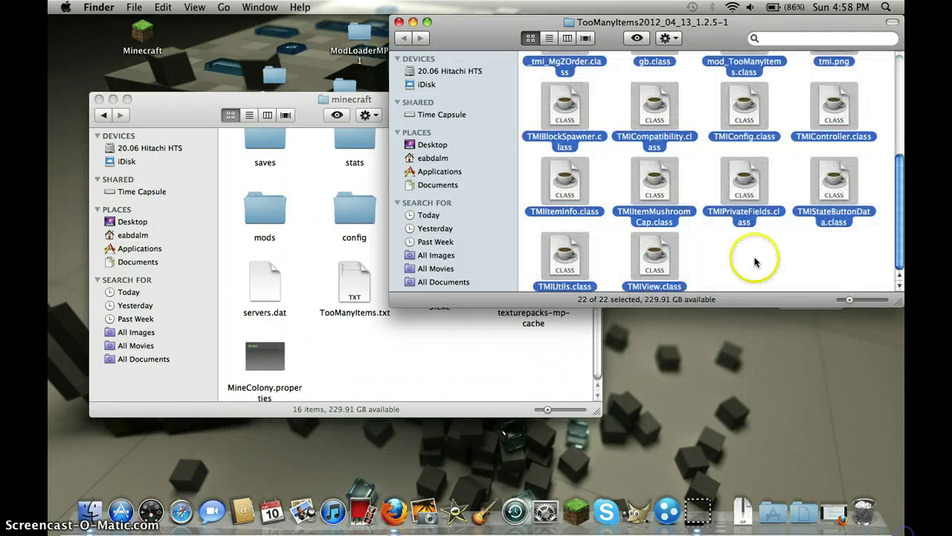
right_click(739, 180)
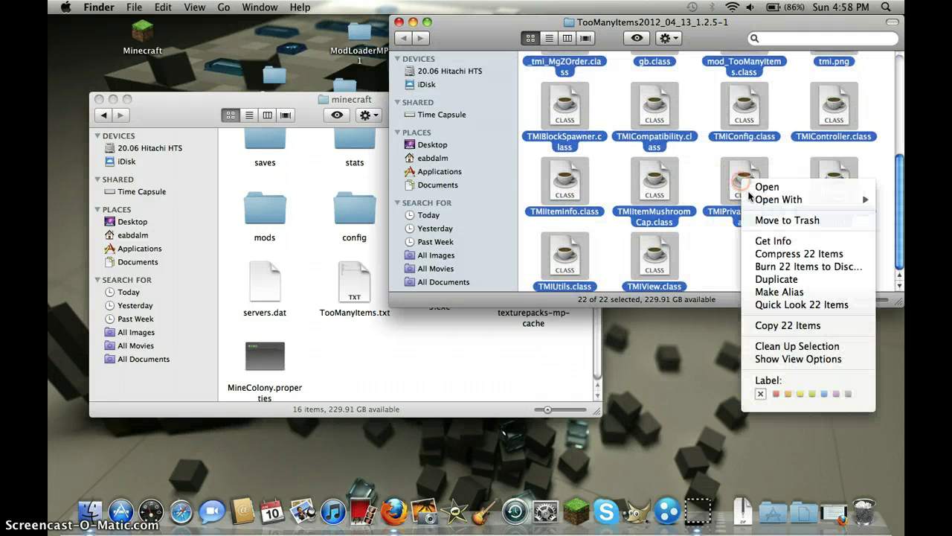
left_click(801, 328)
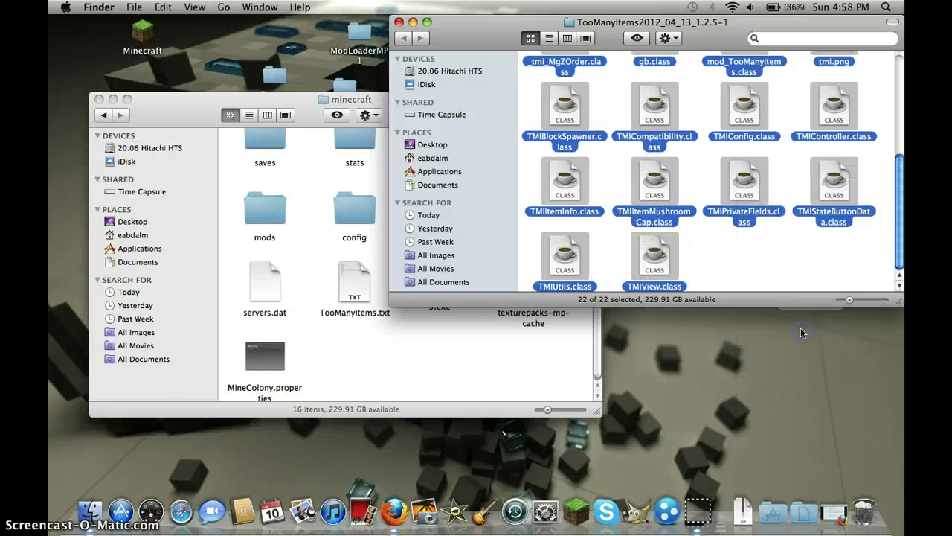
left_click(399, 23)
scroll(565, 282, "up", 3)
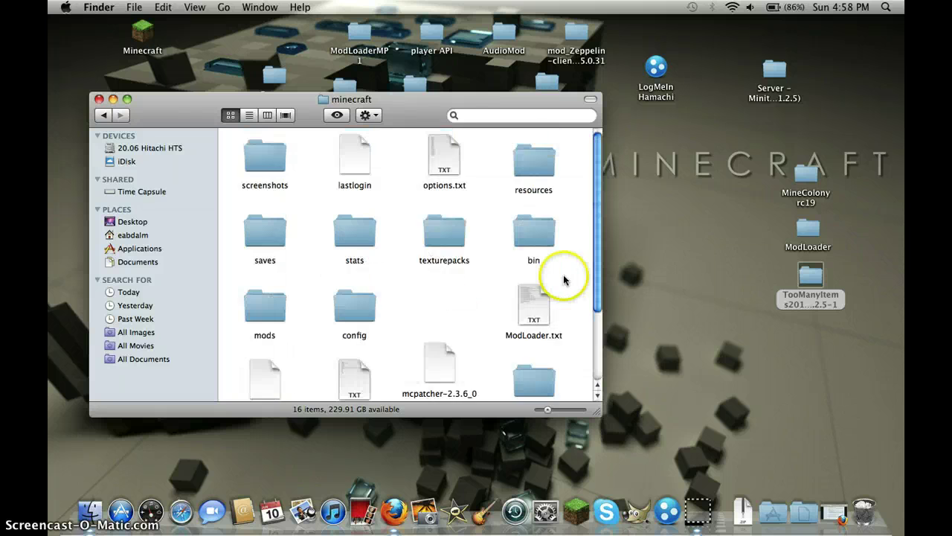
scroll(564, 280, "down", 3)
double_click(544, 292)
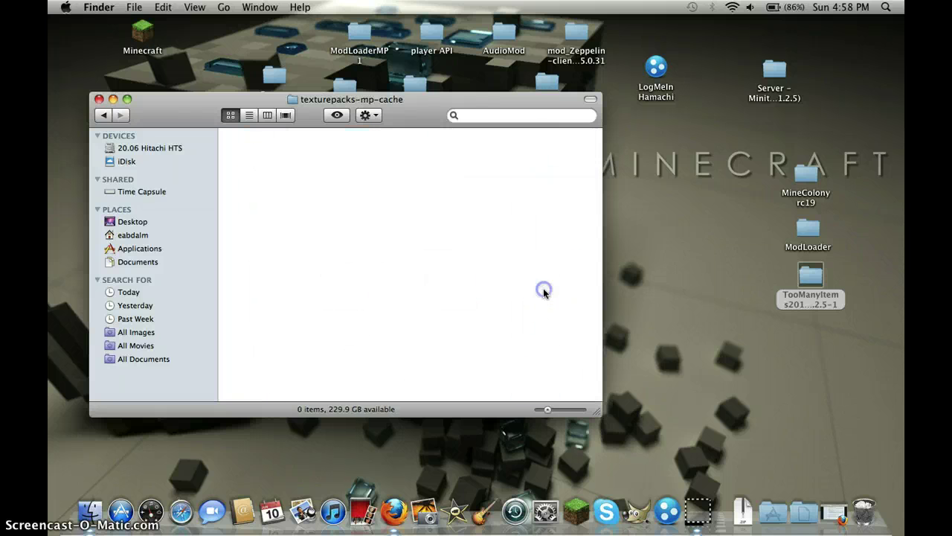
left_click(105, 117)
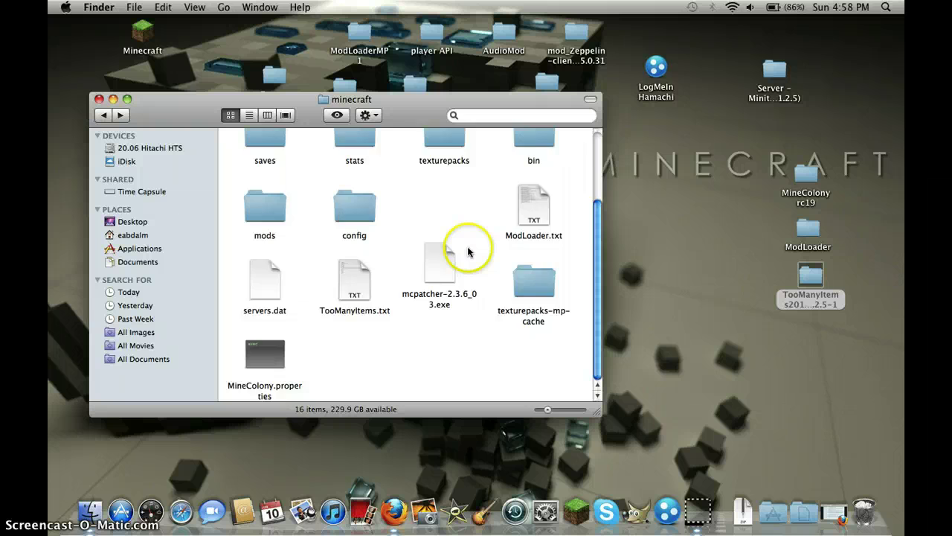
scroll(469, 246, "up", 2)
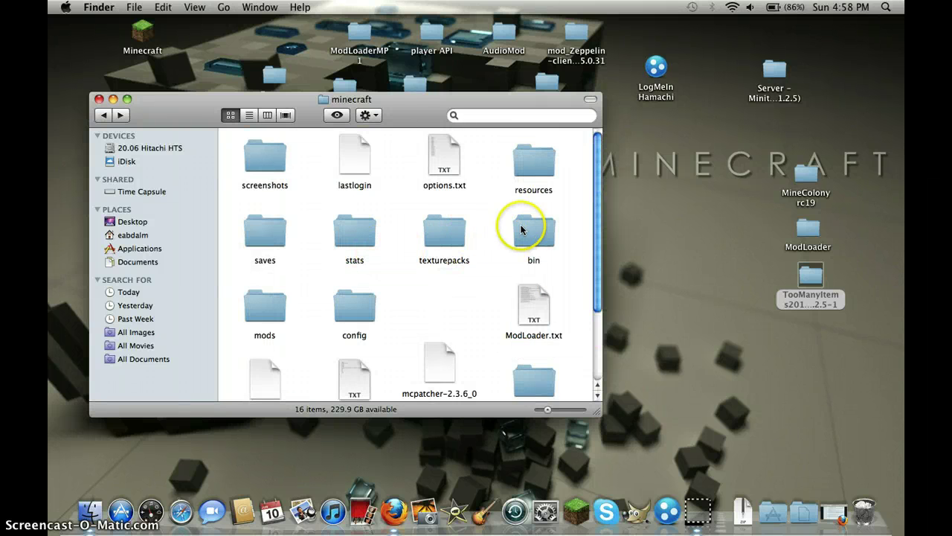
Step: Paste the copied TooManyItems files into the minecraft.jar folder inside bin, replacing the existing gb.class
double_click(524, 227)
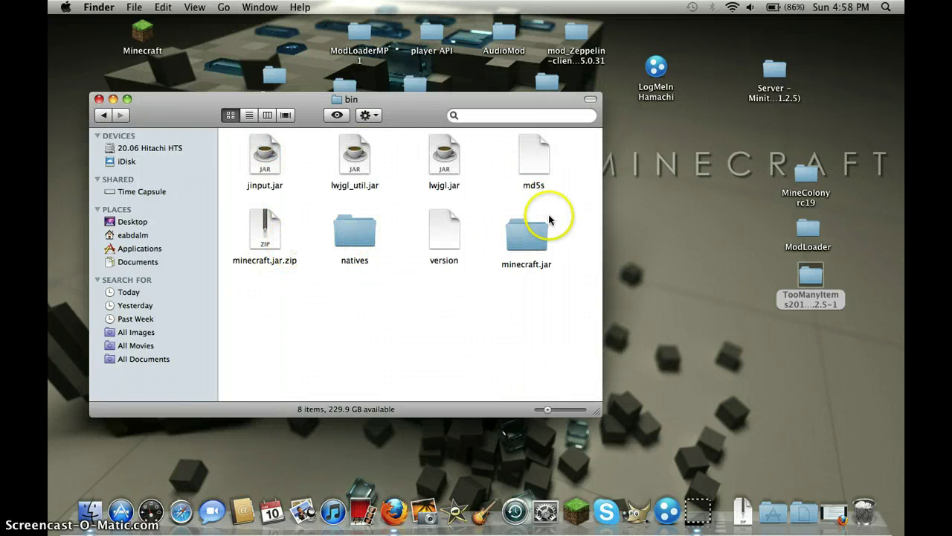
double_click(518, 239)
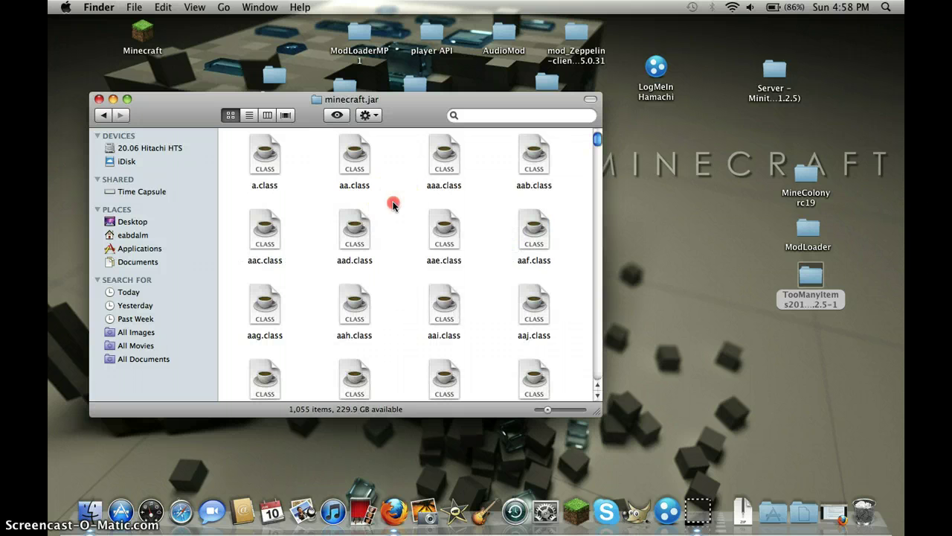
right_click(393, 203)
left_click(423, 248)
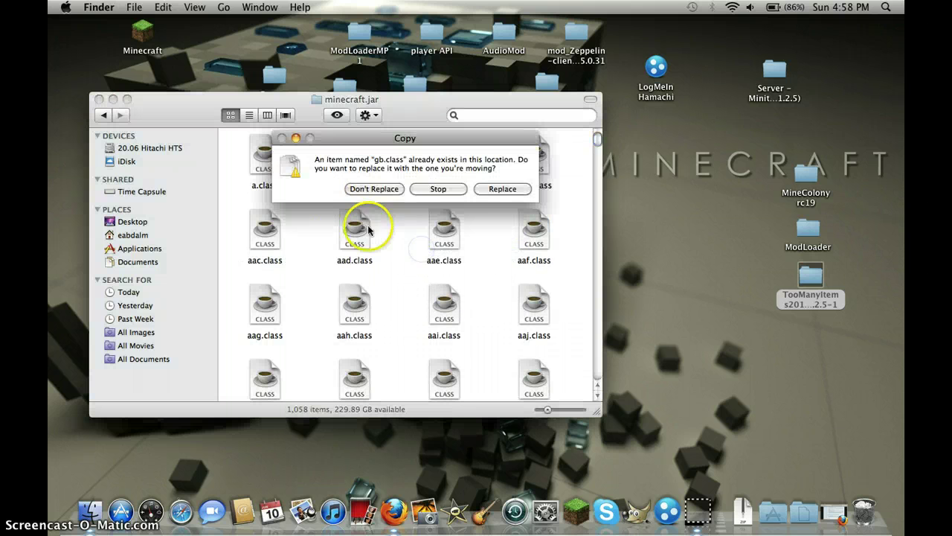
left_click(503, 191)
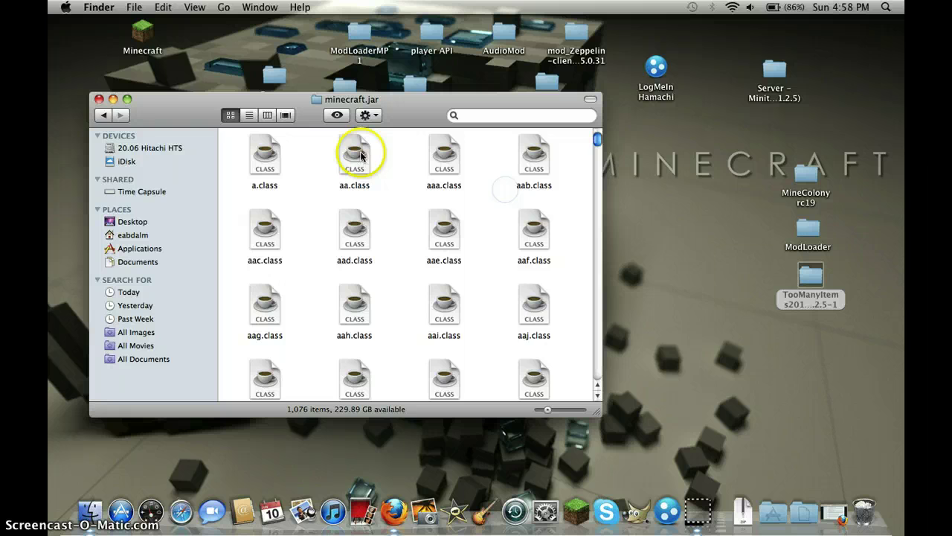
Step: Return from minecraft.jar to the minecraft folder and close its window
left_click(103, 116)
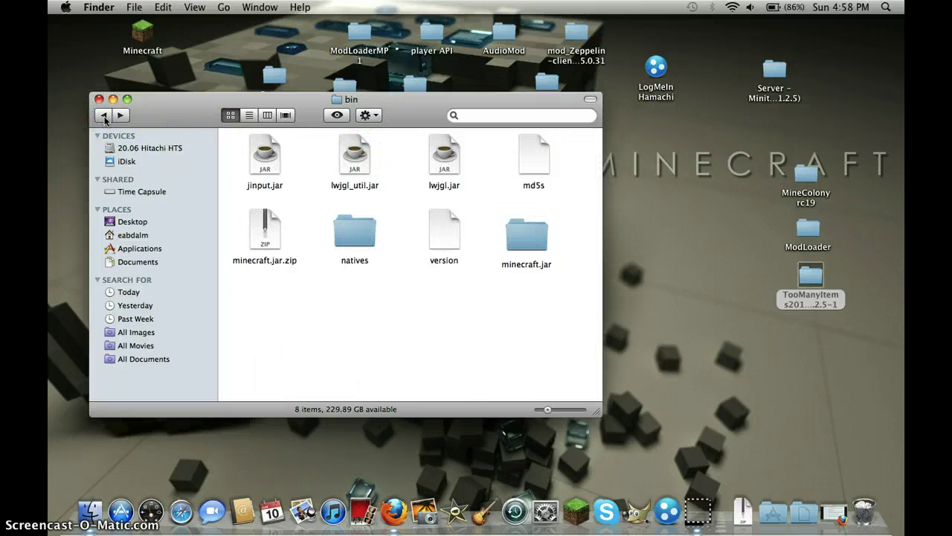
left_click(159, 119)
left_click(102, 117)
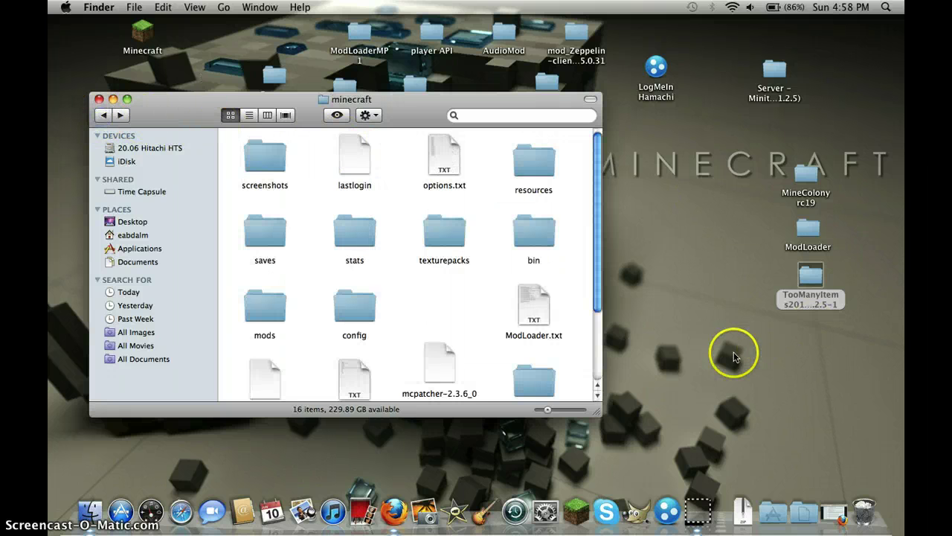
left_click(100, 100)
left_click(242, 169)
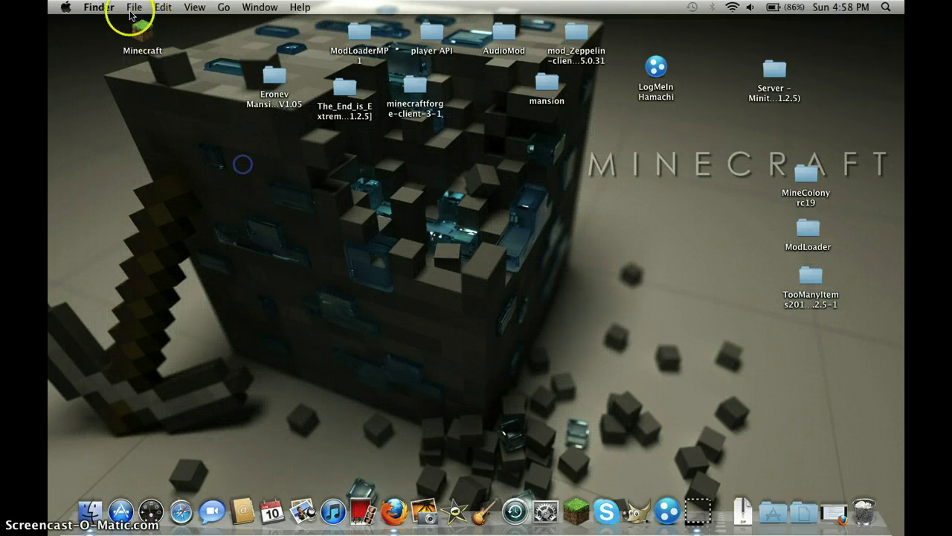
Step: Launch Minecraft from the desktop, log in with the remembered account, and load the singleplayer world "world :)"
double_click(140, 36)
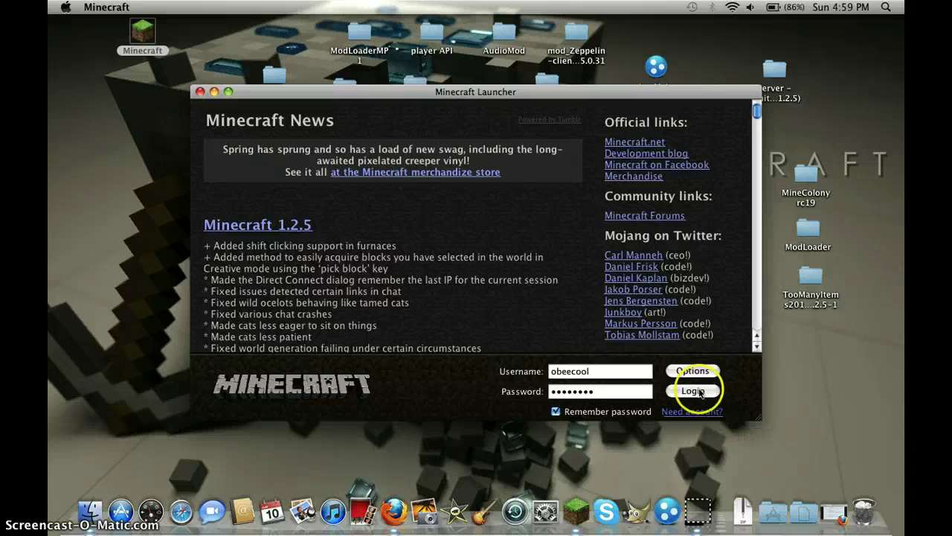
left_click(693, 391)
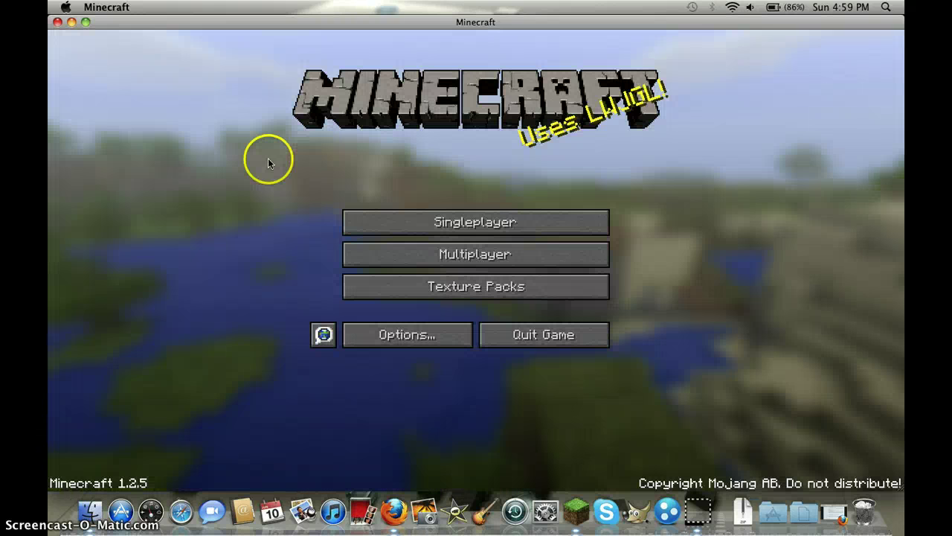
left_click(404, 219)
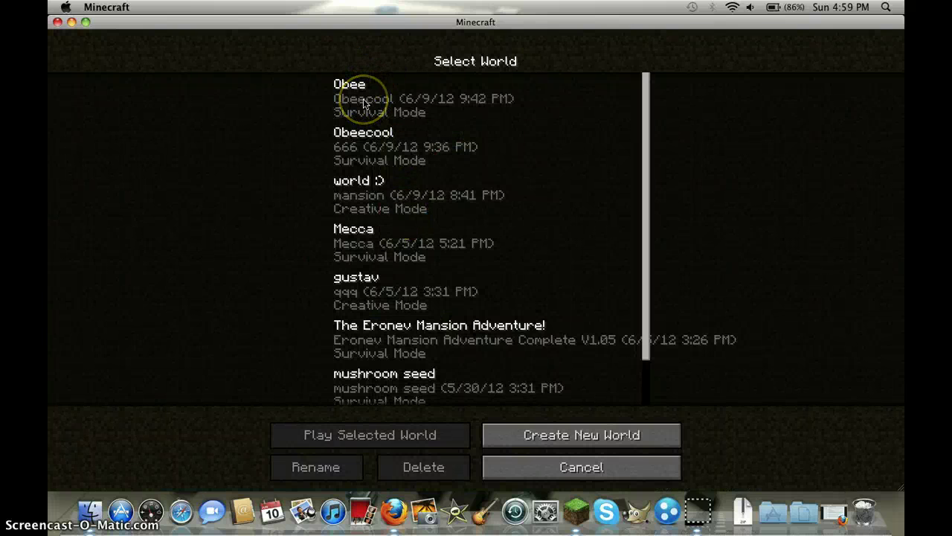
left_click(383, 204)
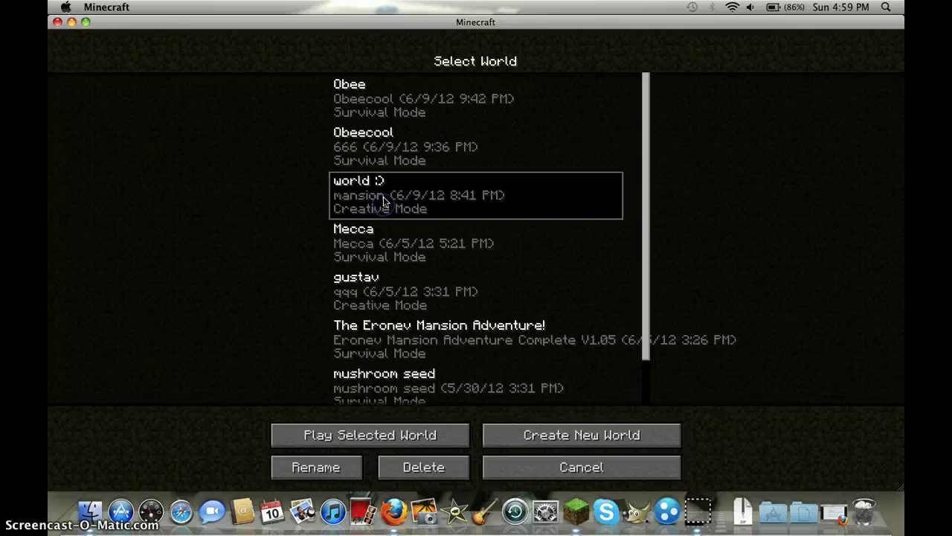
double_click(383, 200)
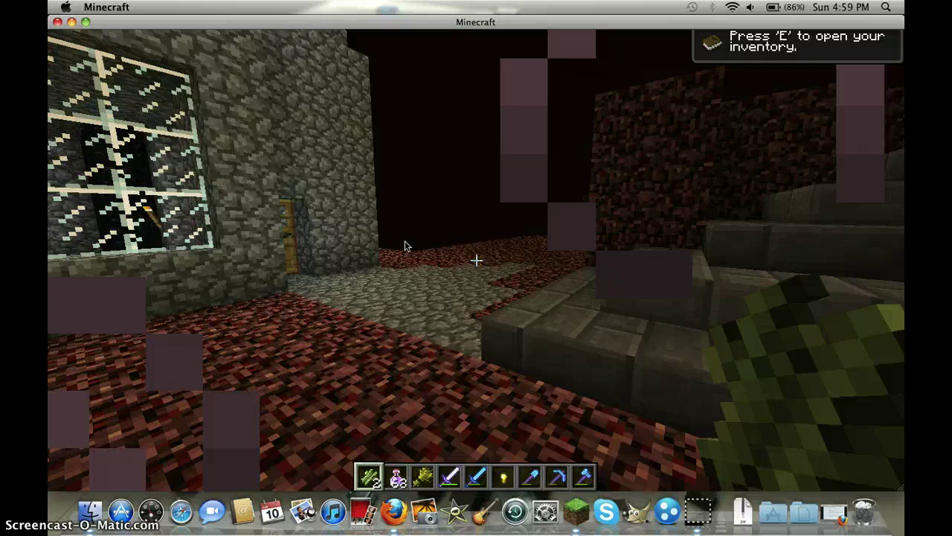
Step: Open the inventory, use TooManyItems to switch the game mode from creative to survival, and close the inventory
key("a")
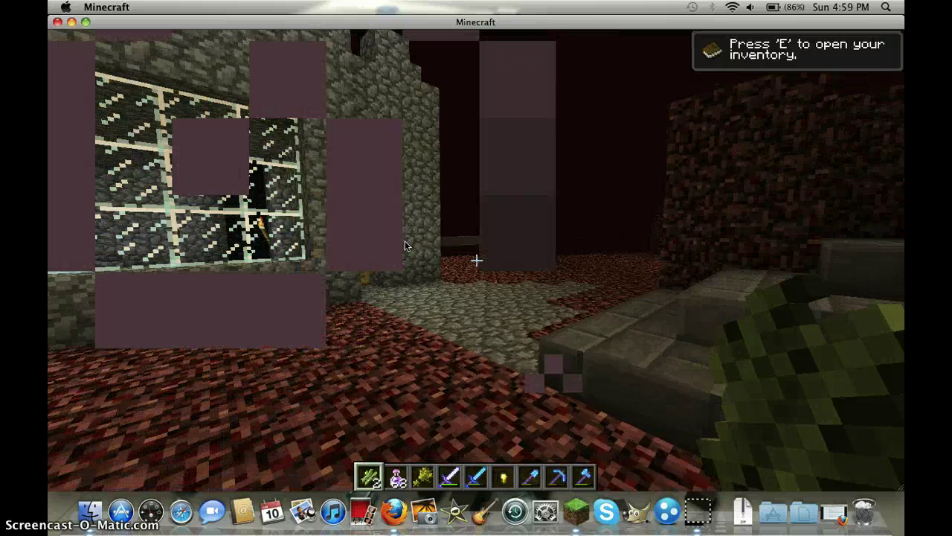
key("e")
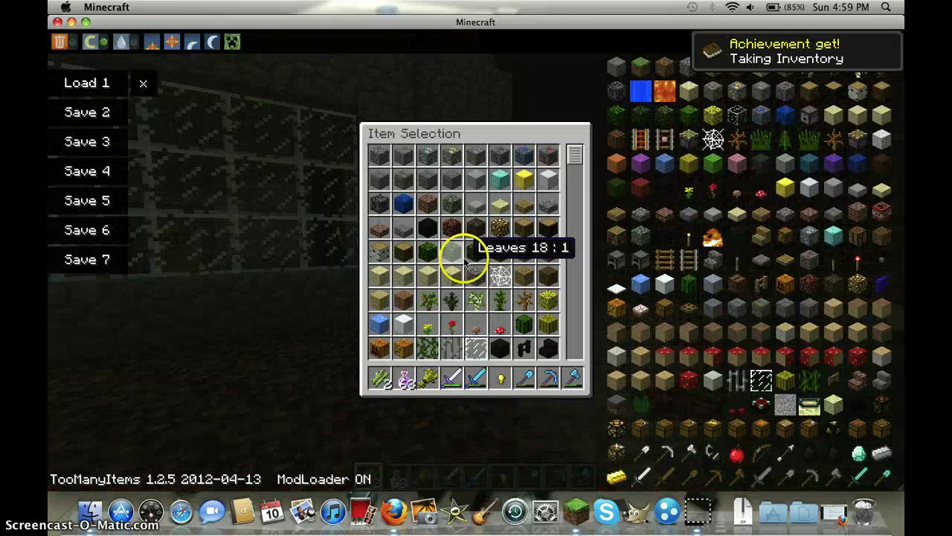
left_click(99, 41)
left_click(99, 41)
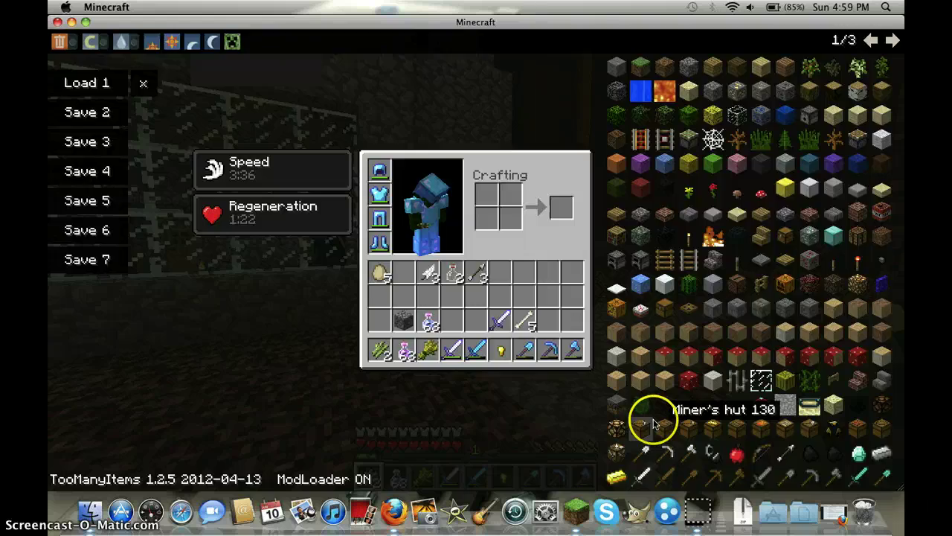
key("e")
Step: Walk away from the cobblestone building, past the nether brick stairs, to a flat open area of netherrack
key("w")
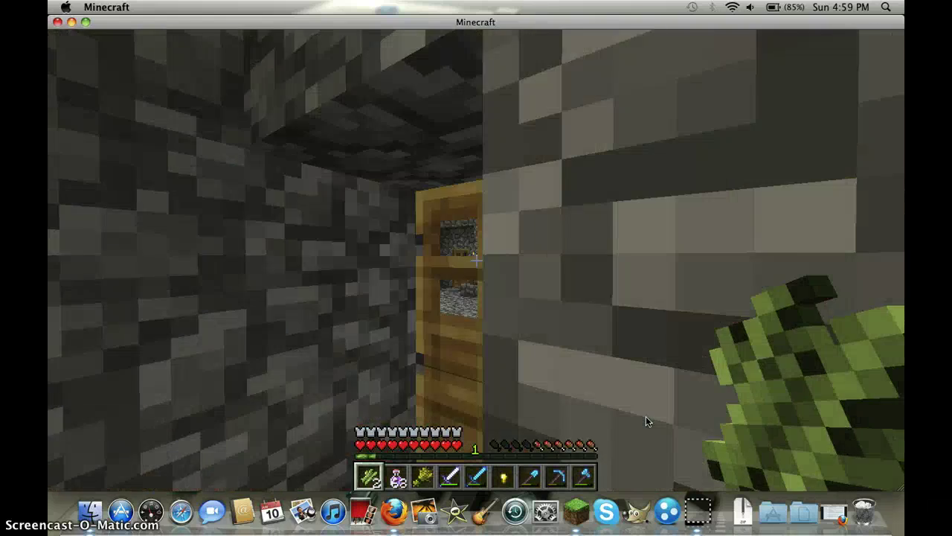
key("w")
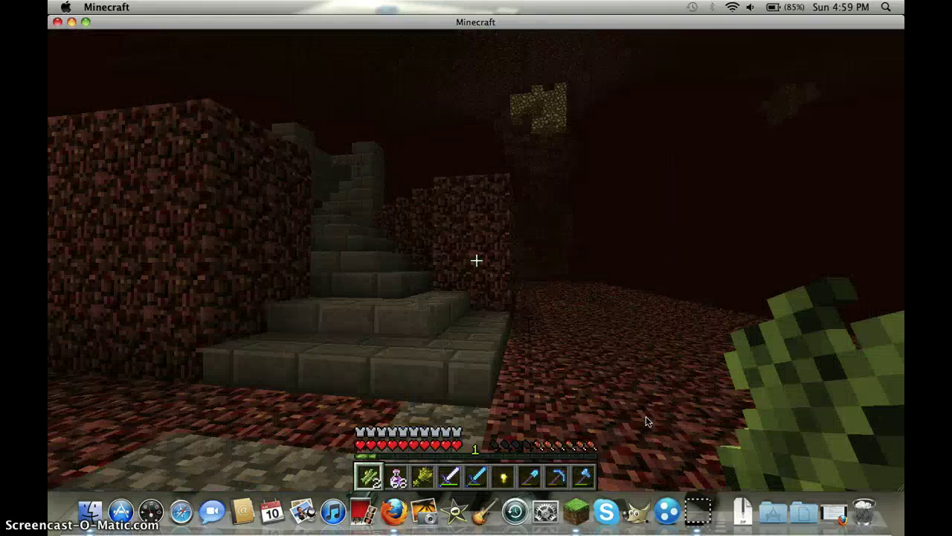
key("w")
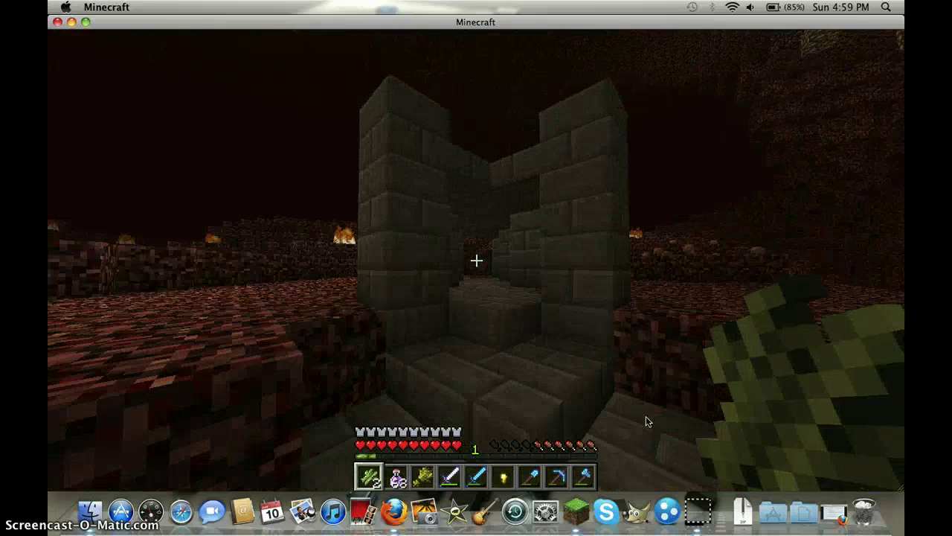
key("w")
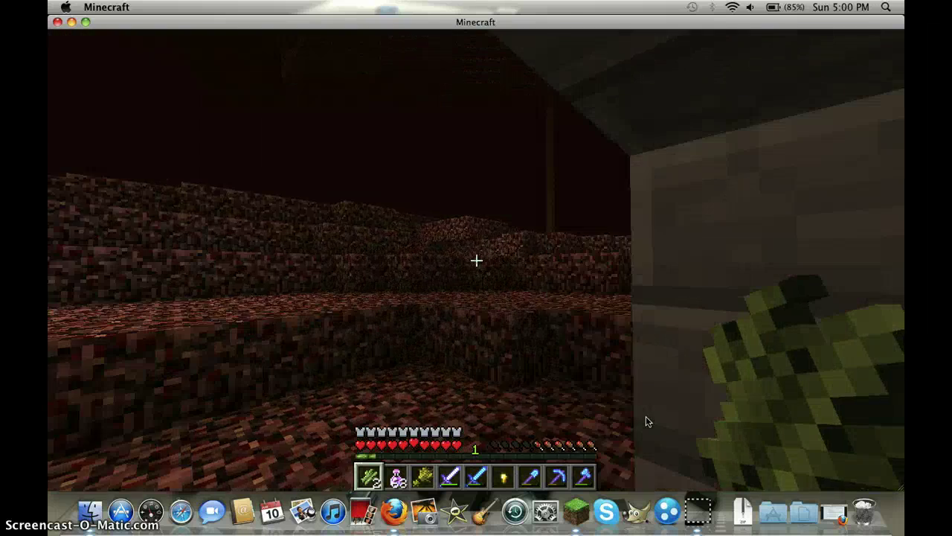
key("w")
key("w")
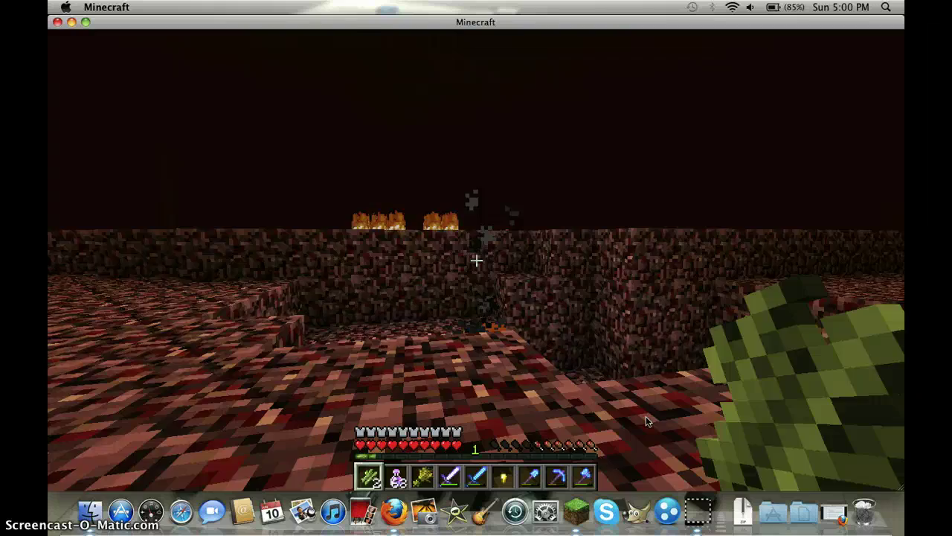
key("w")
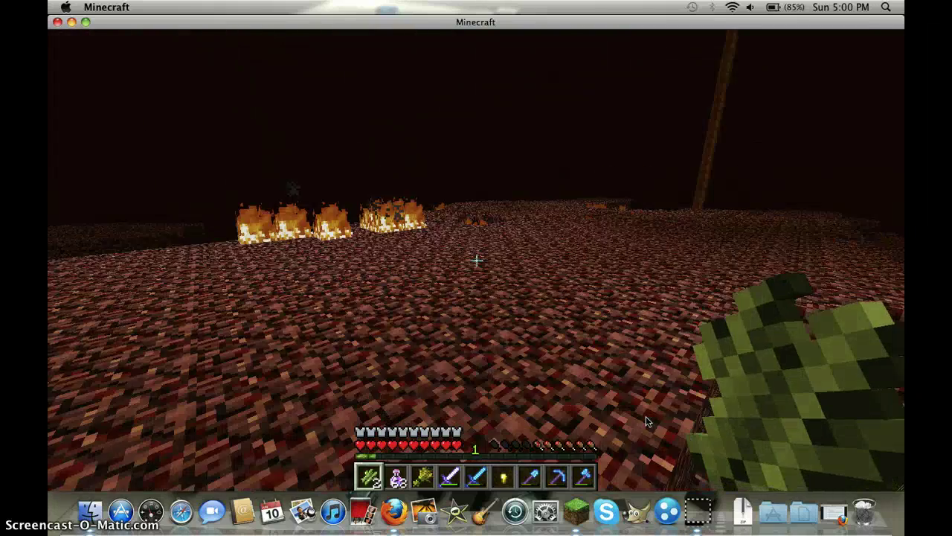
left_click(477, 260)
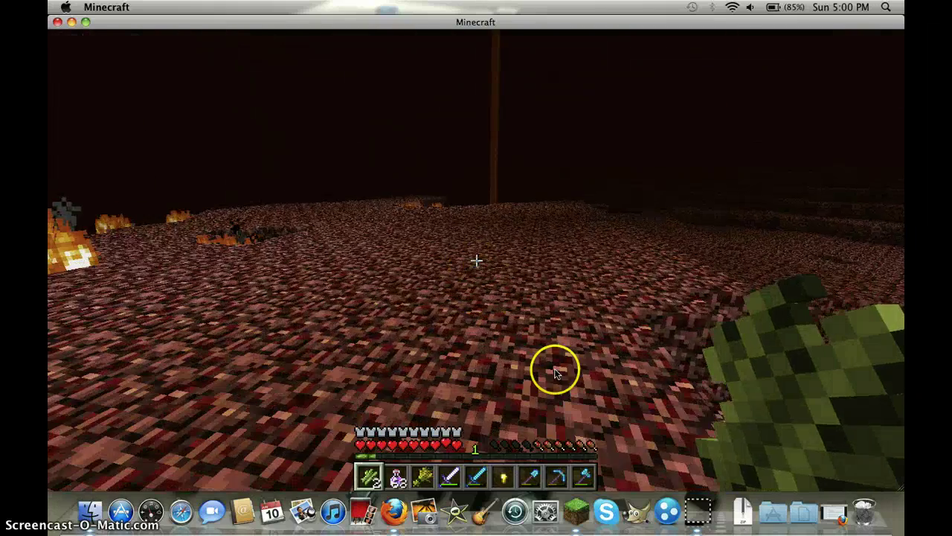
Step: Delete the wheat, potions and glass bottles from the inventory with TooManyItems, and move the eggs beside the arrows
key("e")
left_click(503, 350)
left_click(617, 304)
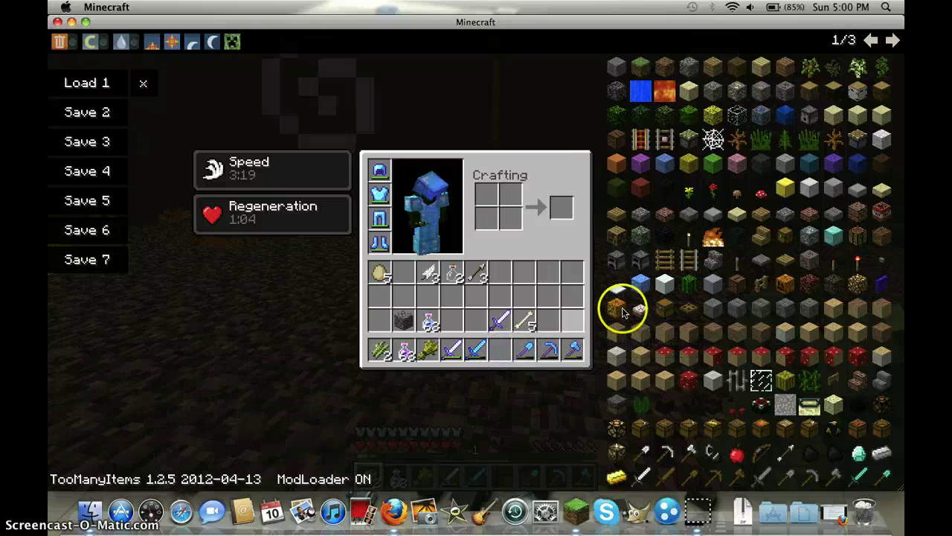
left_click(421, 349)
left_click(606, 308)
left_click(606, 309)
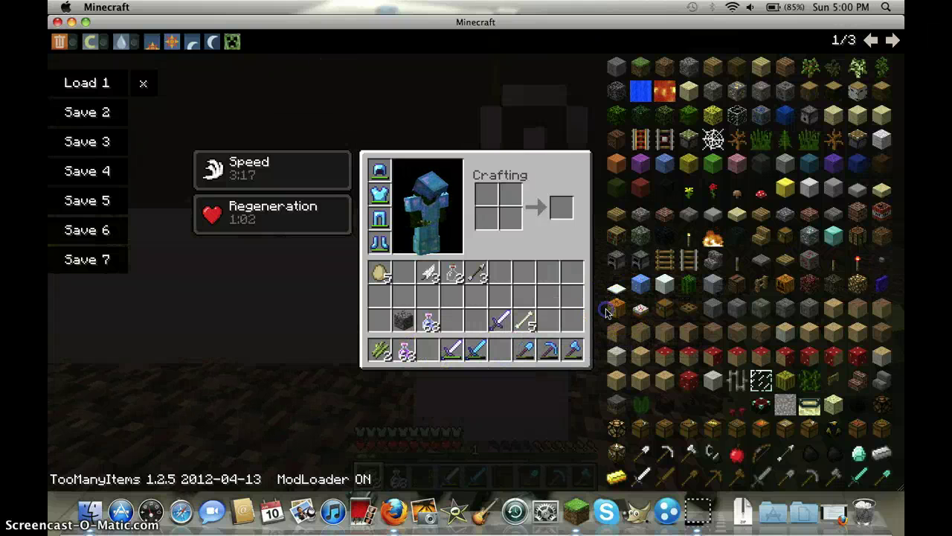
left_click(406, 349, "shift")
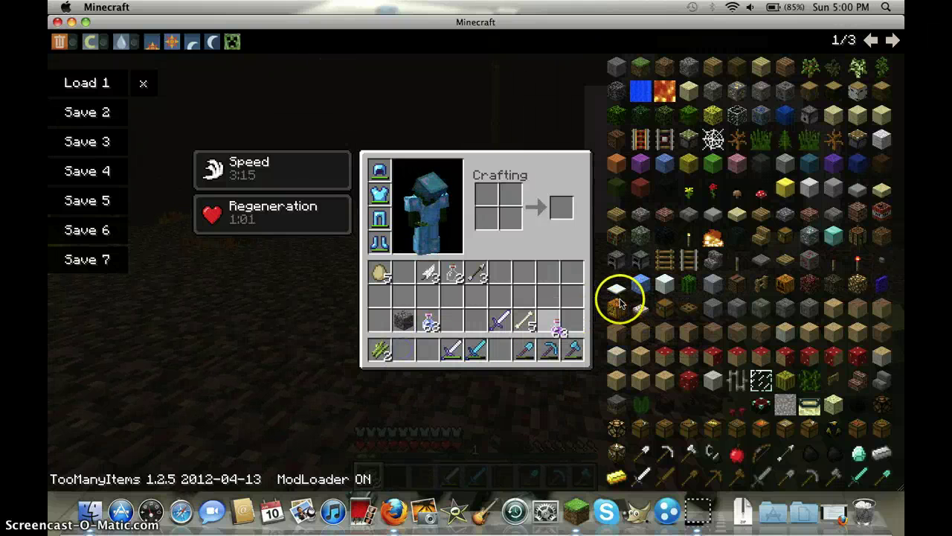
left_click(417, 318)
left_click(617, 309)
left_click(457, 277)
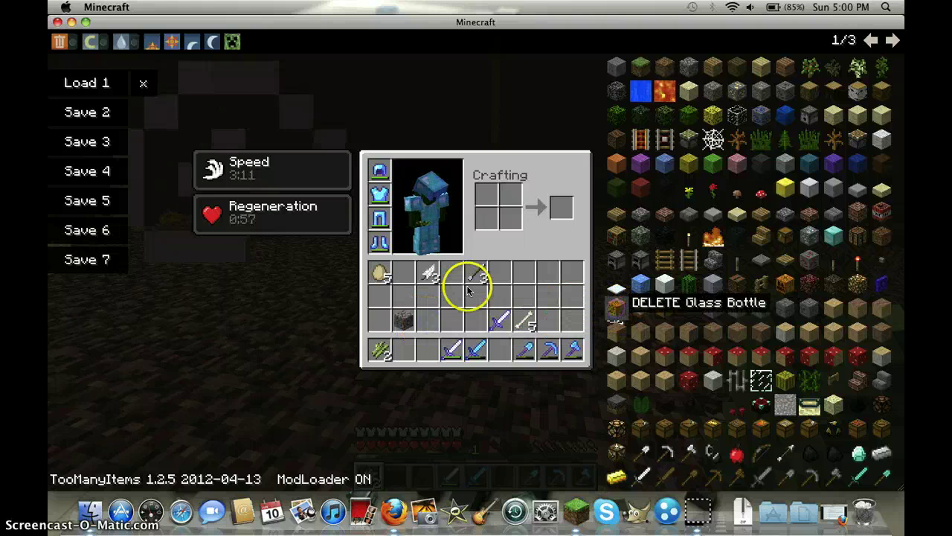
left_click(617, 308)
left_click(380, 273)
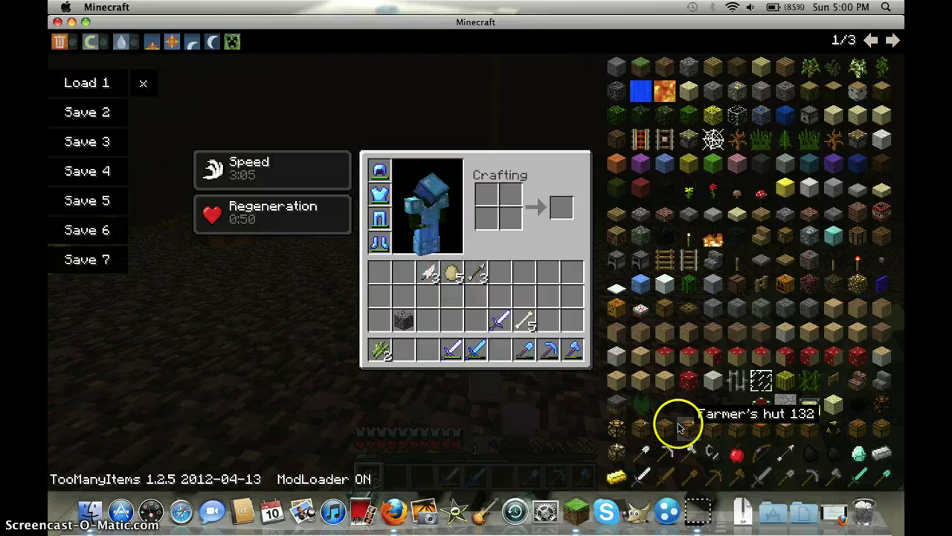
Step: Add a Town hall (136) from the TooManyItems list, select it in the hotbar, and place it on the netherrack
left_click(790, 432)
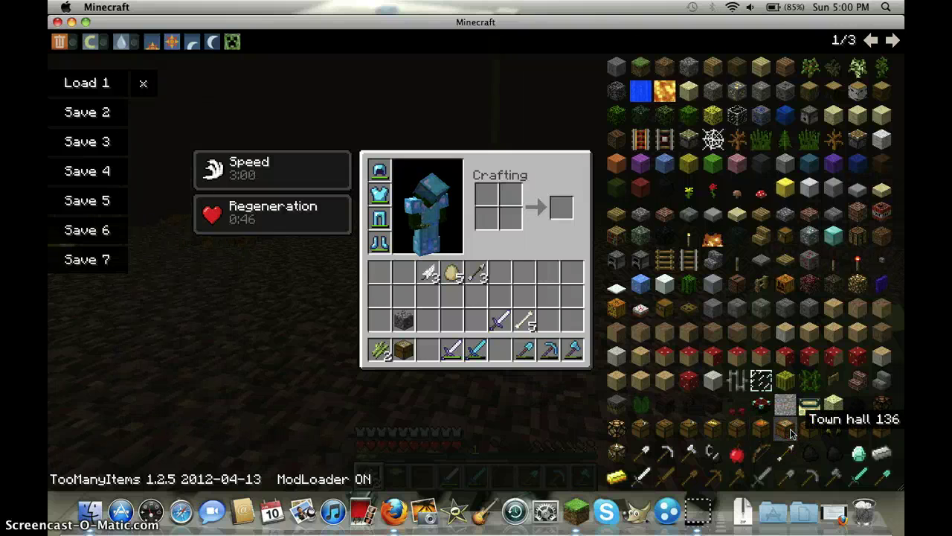
key("e")
scroll(790, 432, "down", 1)
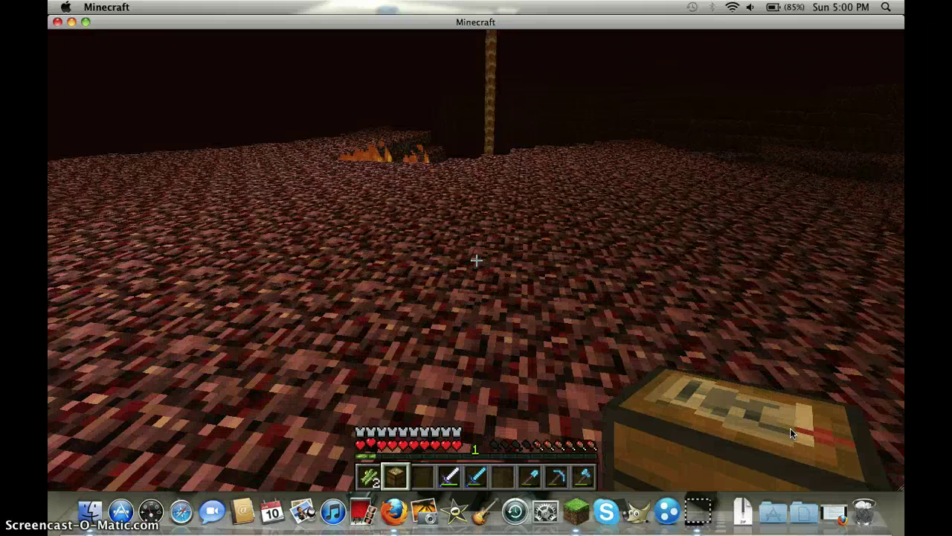
right_click(790, 427)
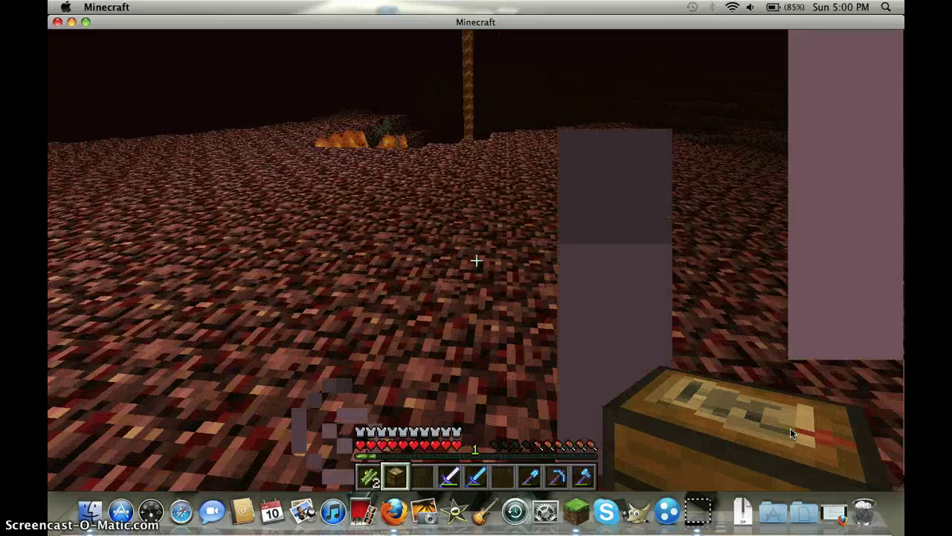
right_click(790, 427)
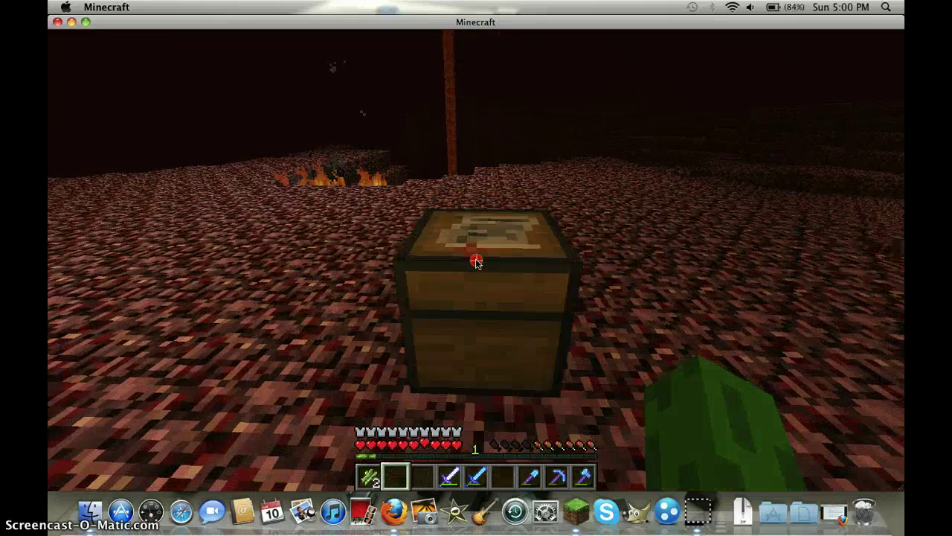
Step: Open the town hall's actions and cycle through the groups whose tax rates can be set, including Nobles, Settlers and Citizens
right_click(476, 260)
left_click(507, 364)
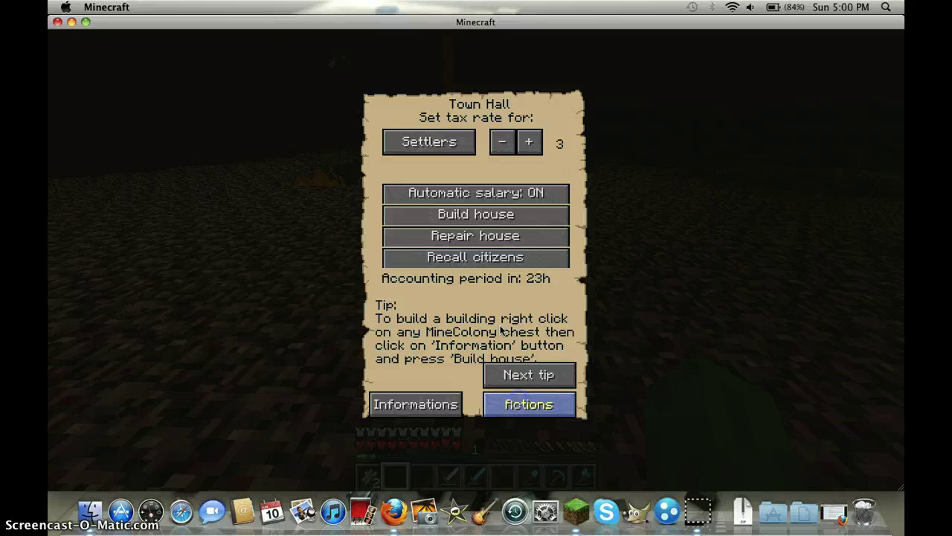
left_click(458, 145)
left_click(452, 145)
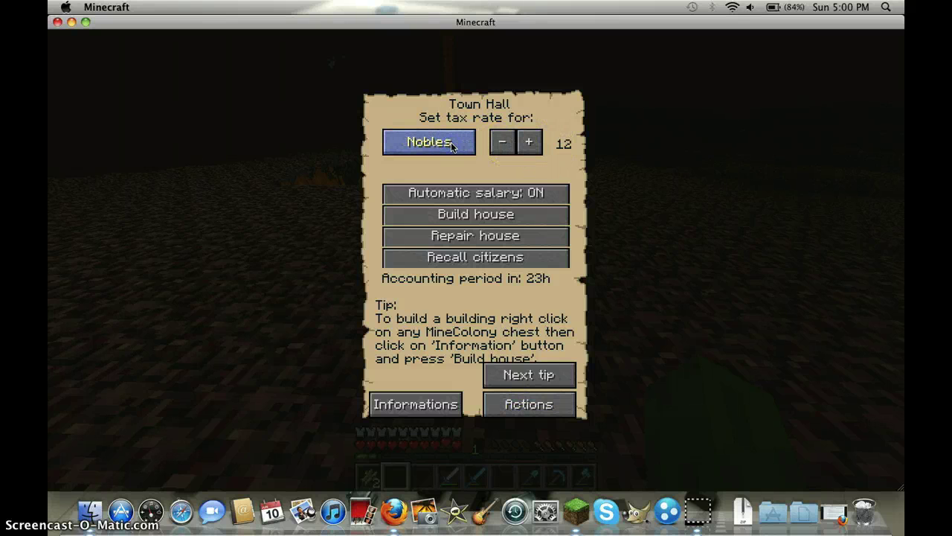
left_click(452, 146)
left_click(451, 148)
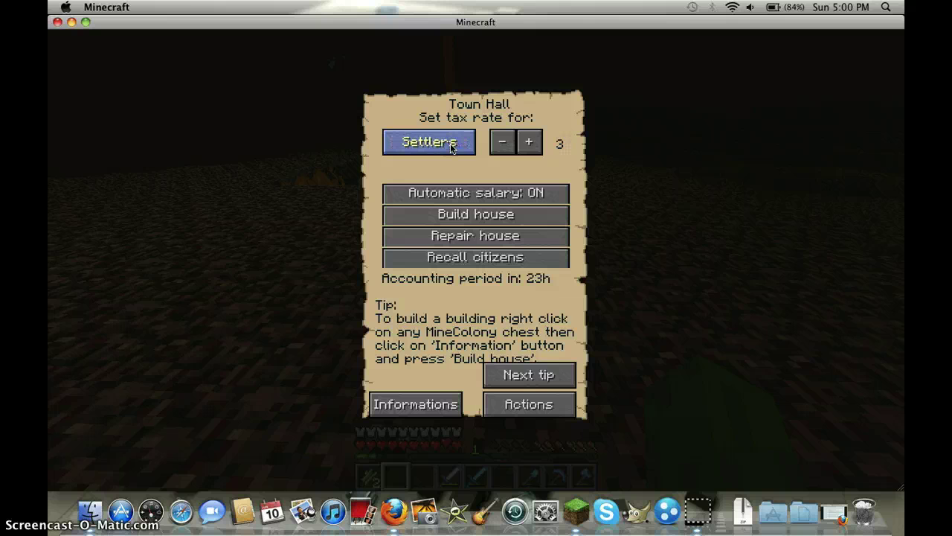
left_click(451, 145)
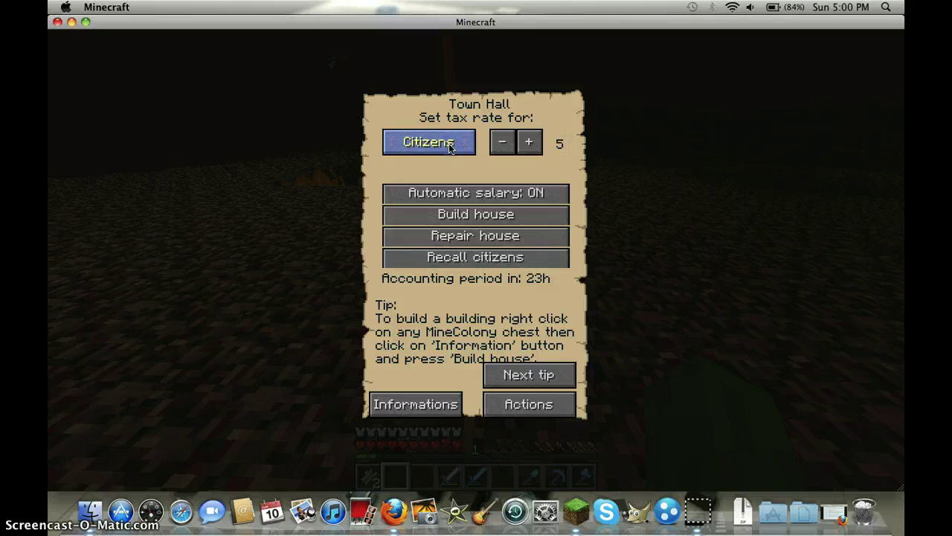
Step: Set the town hall's tax rate for Citizens to 10 and check it on the information page
left_click(530, 139)
left_click(530, 139)
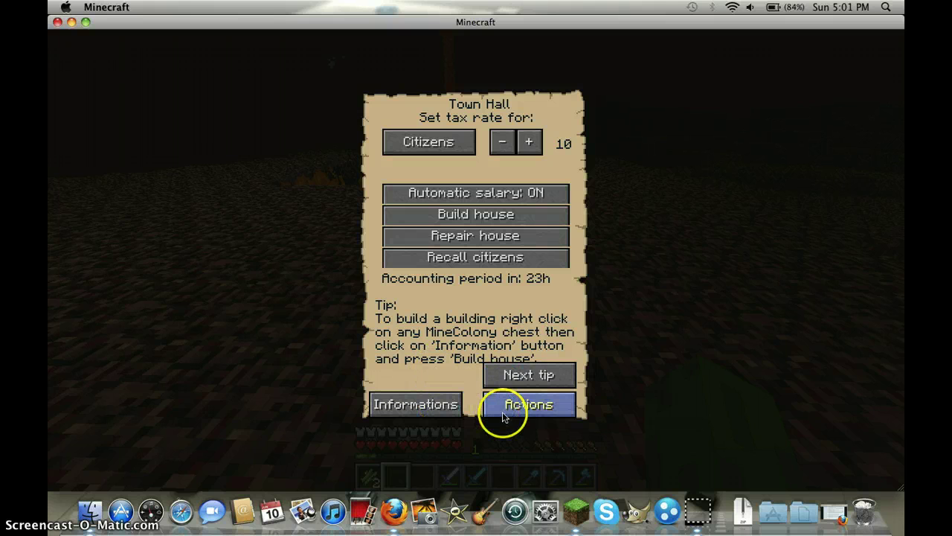
left_click(459, 406)
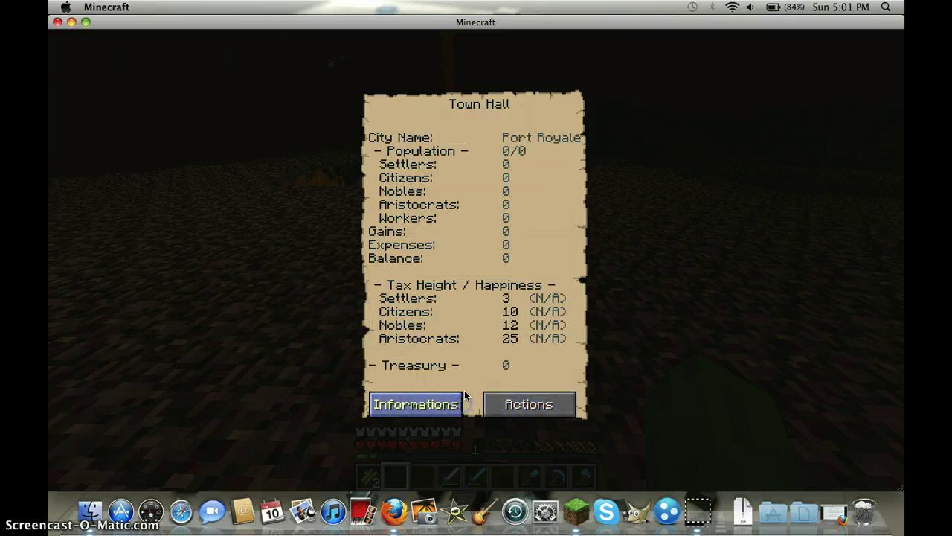
Step: Return to the town hall's actions and order its house to be built
left_click(513, 407)
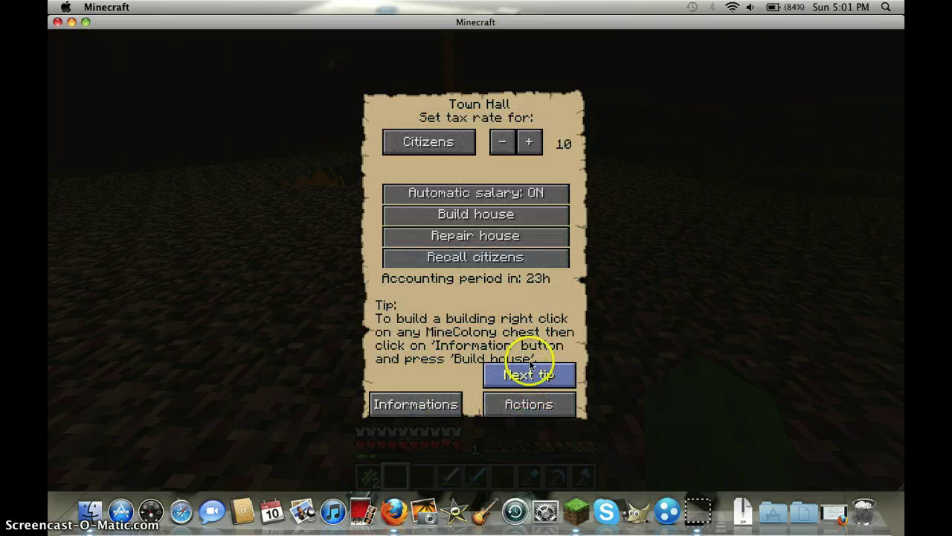
left_click(489, 214)
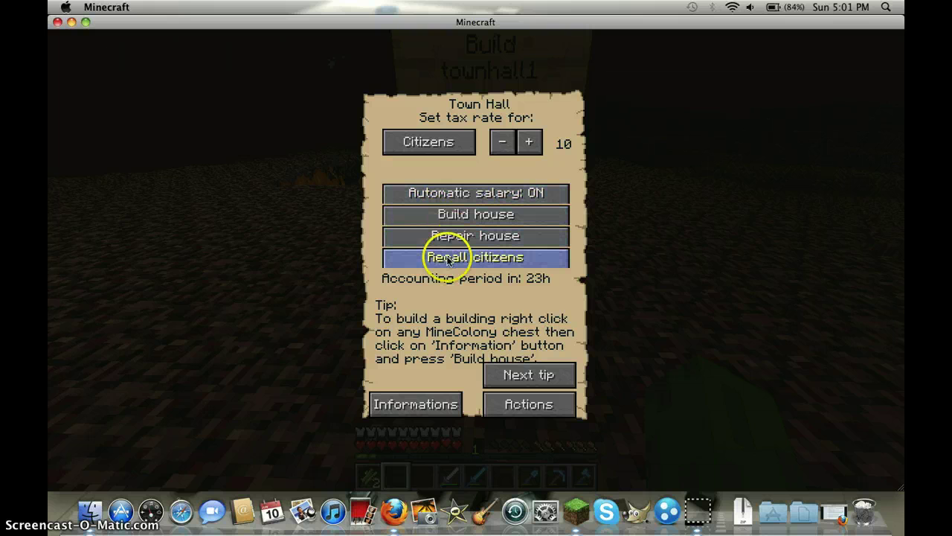
Step: Set the town hall's tax rates to 15 for Nobles, 20 for Aristocrats and 5 for Settlers
left_click(460, 140)
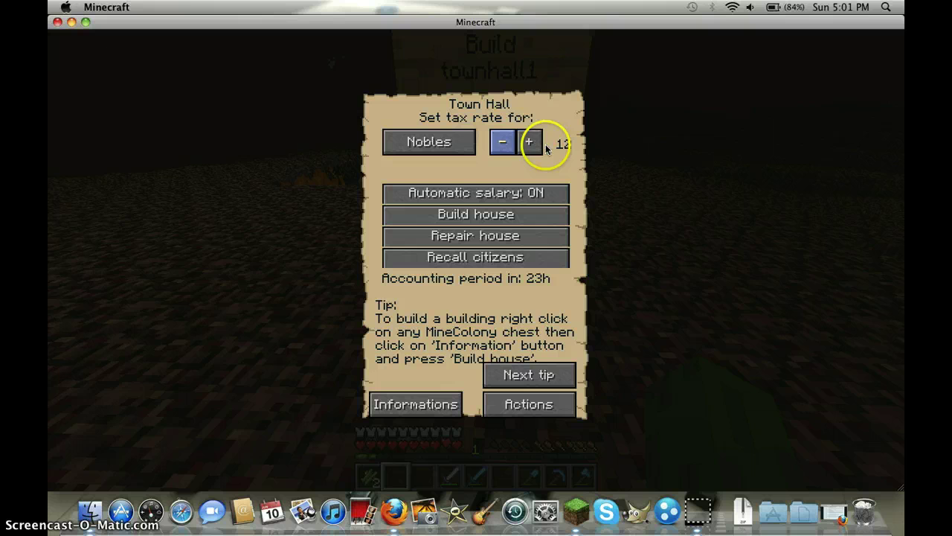
left_click(506, 142)
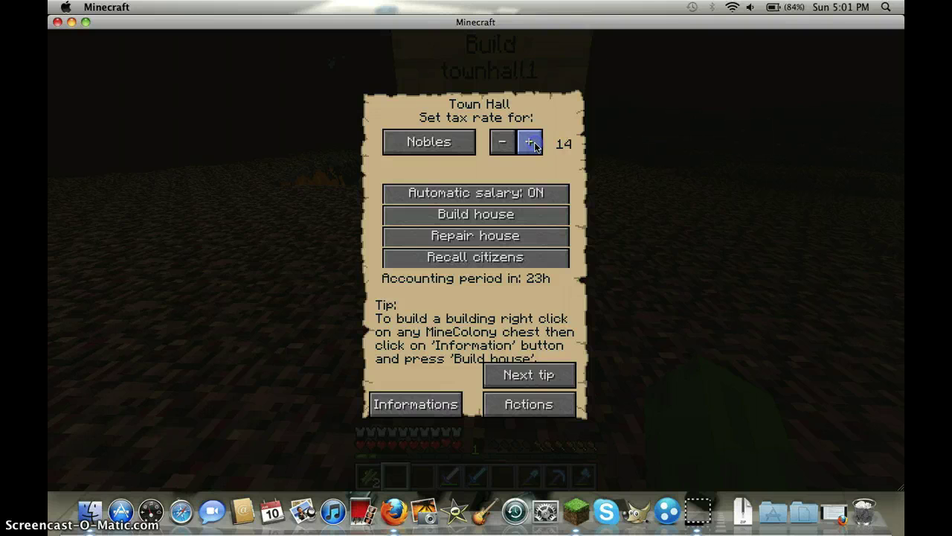
left_click(470, 142)
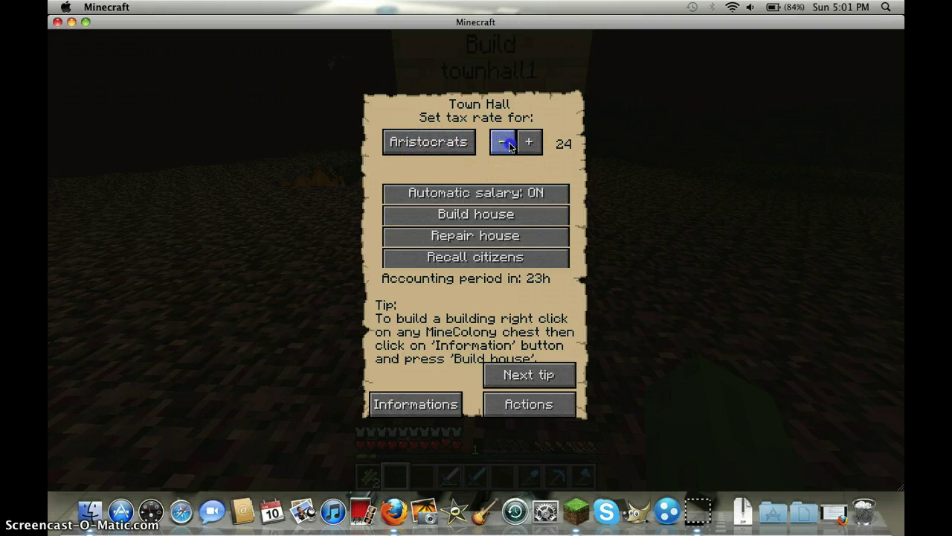
left_click(504, 144)
left_click(435, 142)
left_click(504, 142)
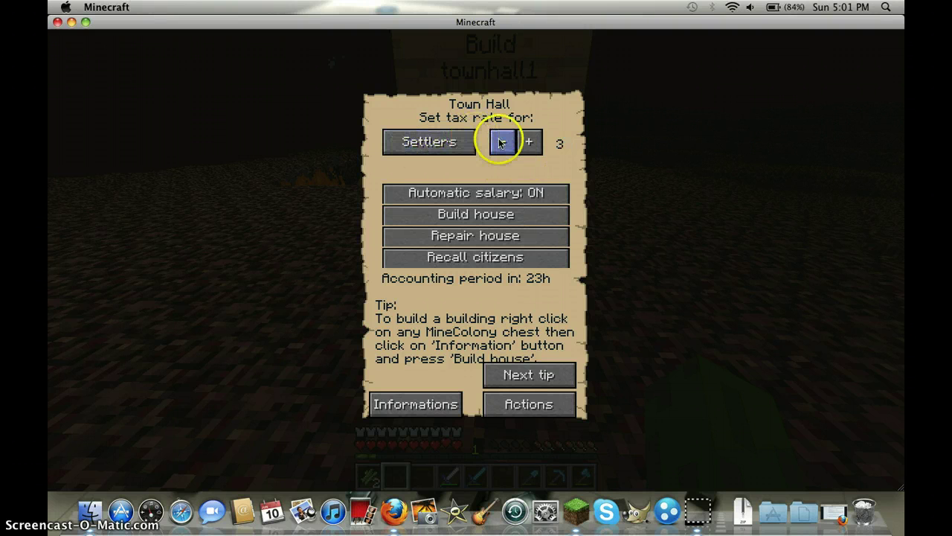
left_click(530, 143)
Step: Read through the town hall's tips on salaries, accounting period, taxes, happiness and settlers until they repeat
left_click(529, 376)
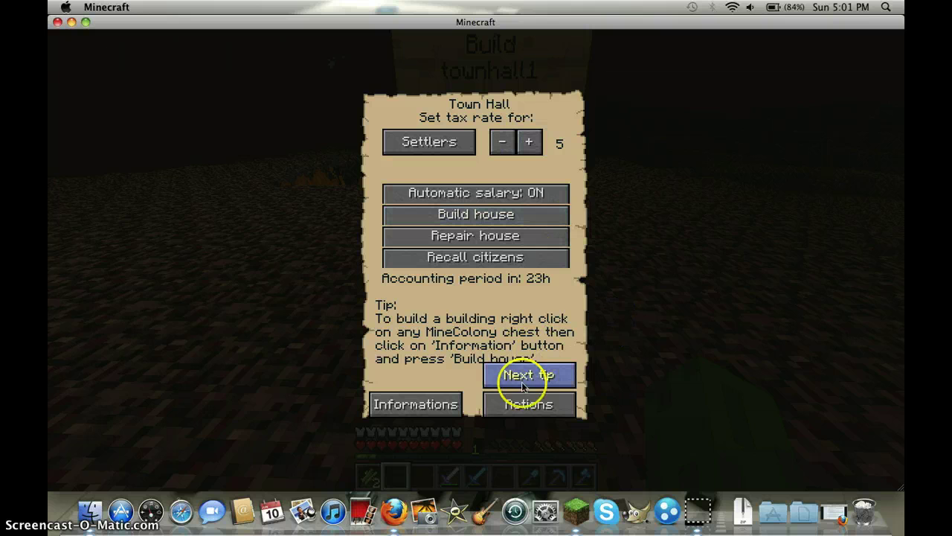
left_click(525, 403)
left_click(528, 378)
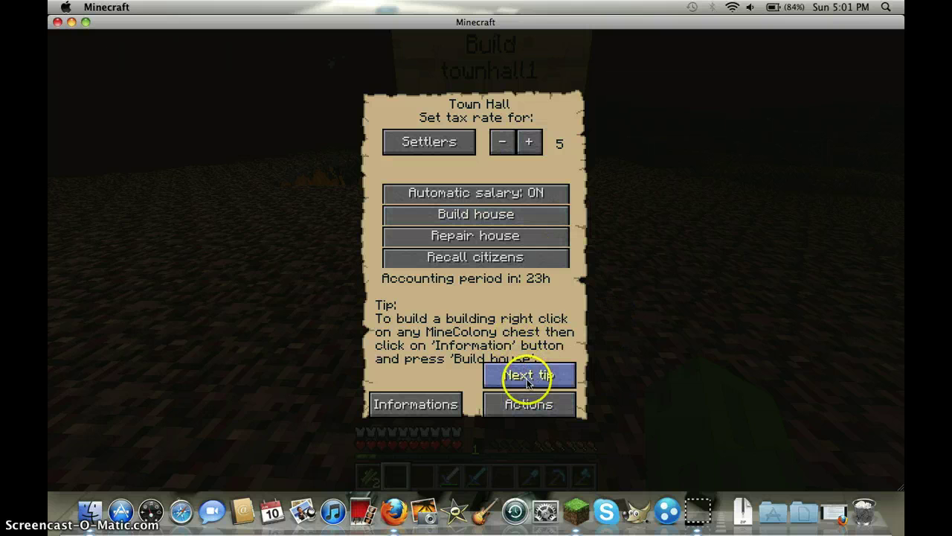
left_click(528, 377)
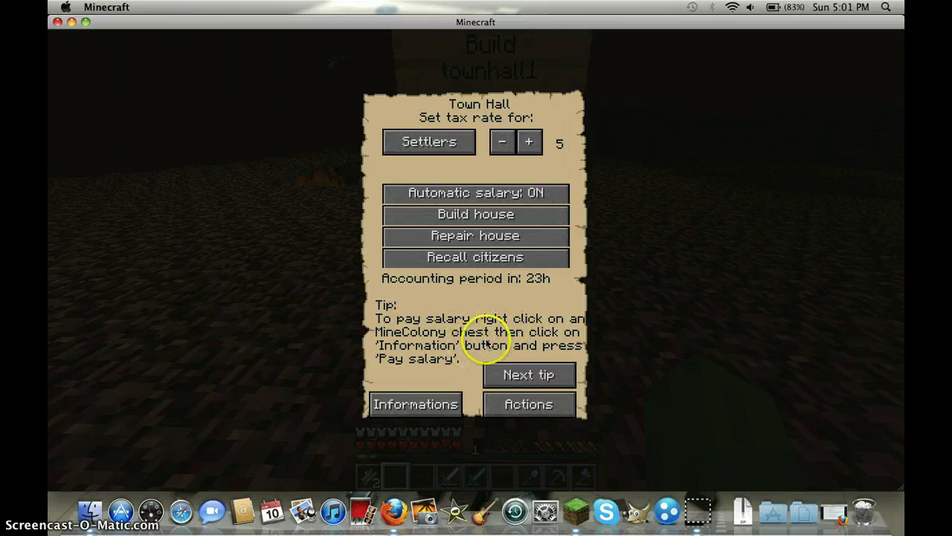
left_click(513, 376)
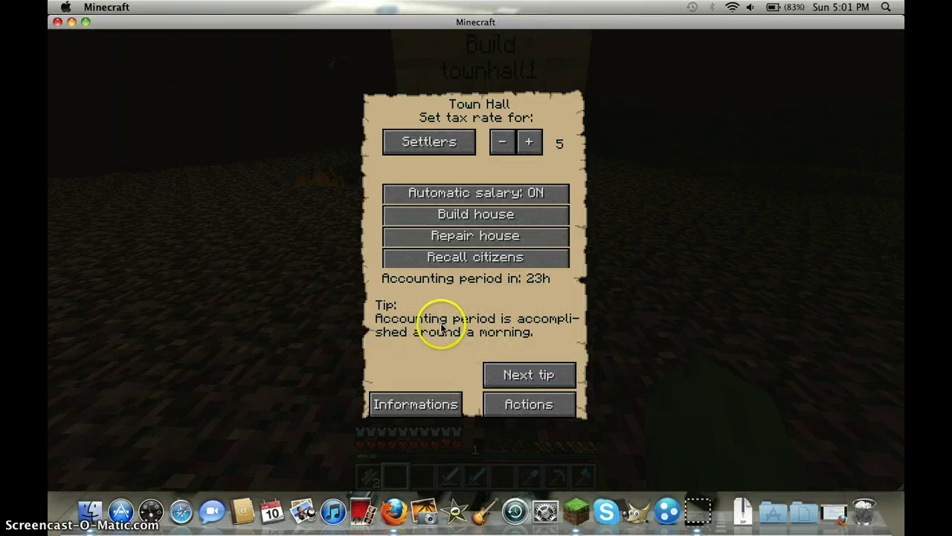
left_click(525, 373)
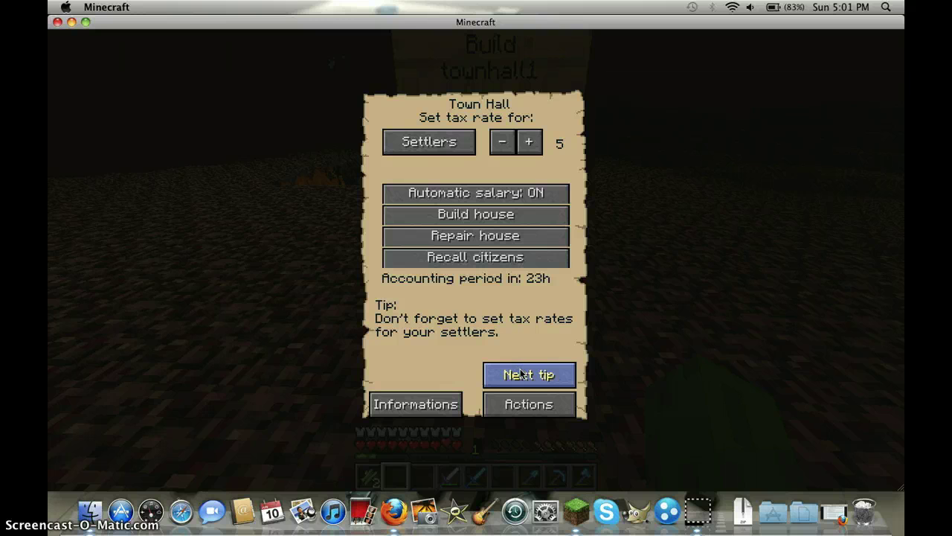
left_click(522, 373)
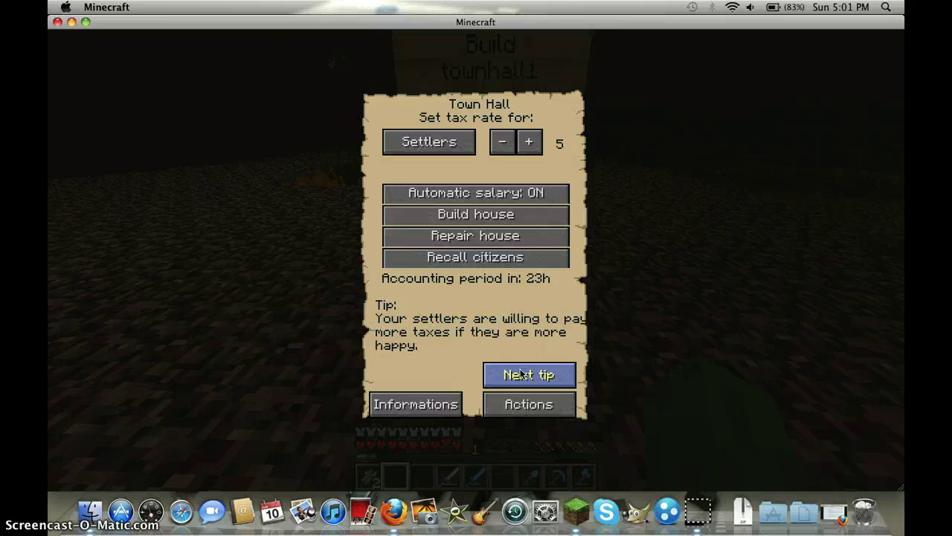
left_click(522, 373)
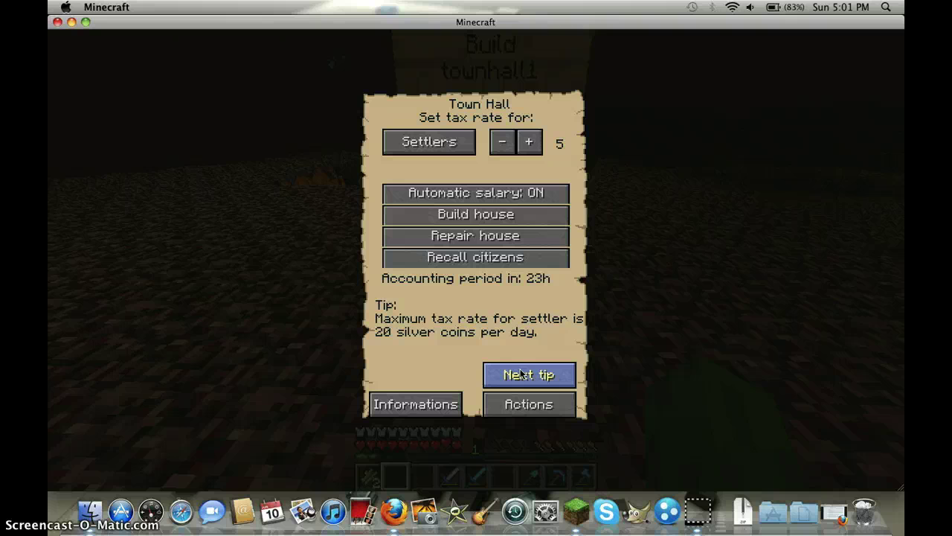
left_click(521, 373)
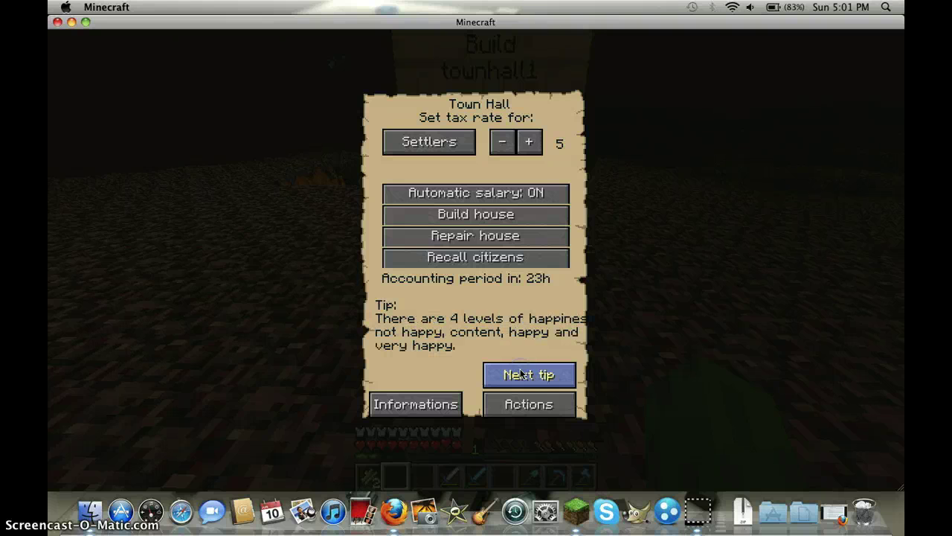
left_click(521, 373)
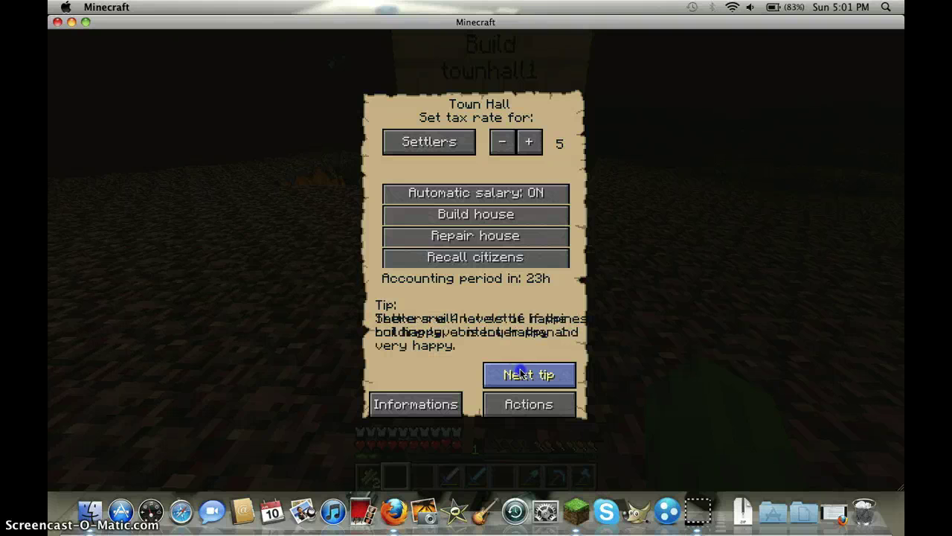
left_click(510, 369)
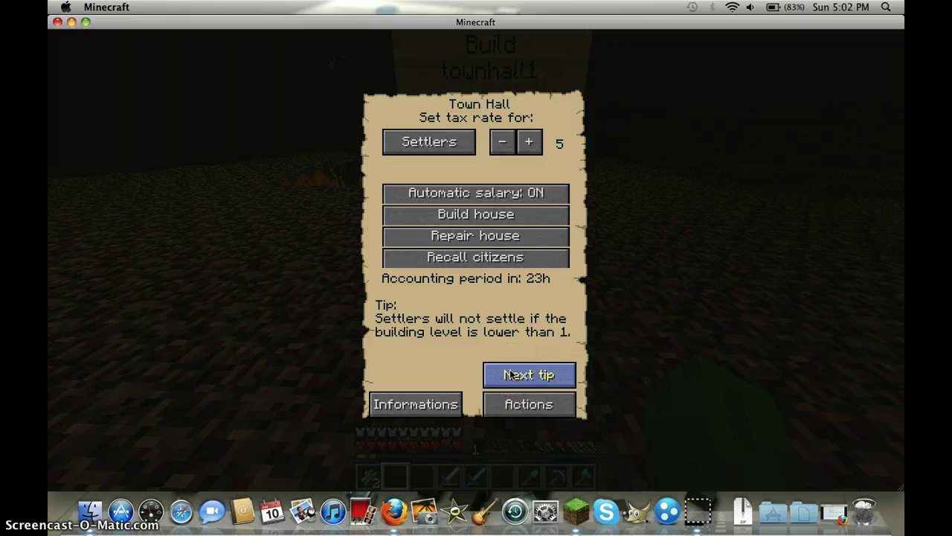
left_click(511, 374)
left_click(510, 374)
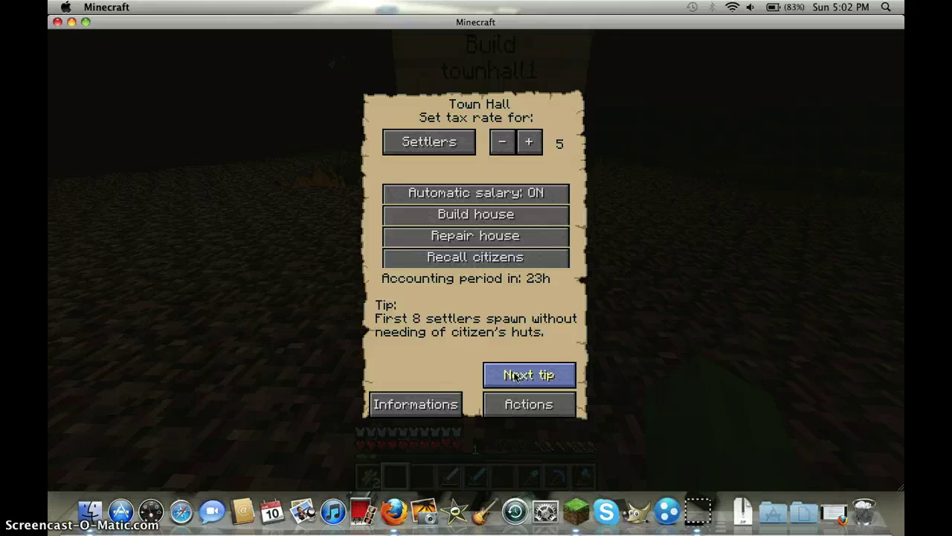
left_click(515, 376)
left_click(515, 376)
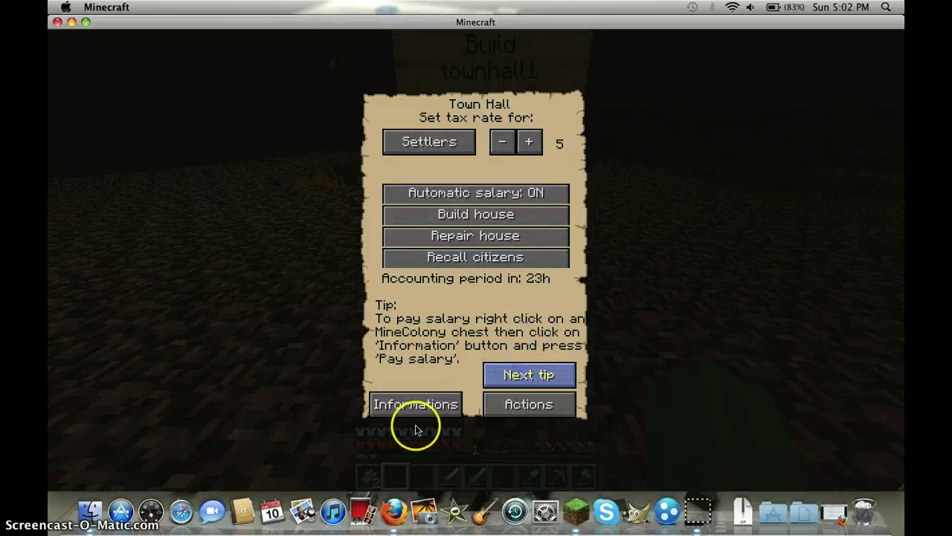
Step: Review the city name, population and tax rates in the town hall's information, and return to the game world
left_click(413, 406)
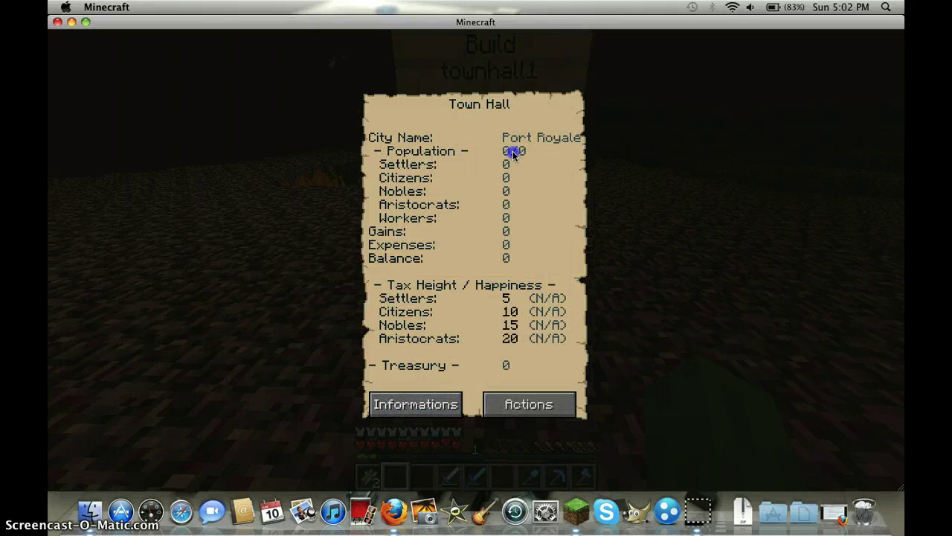
key("Escape")
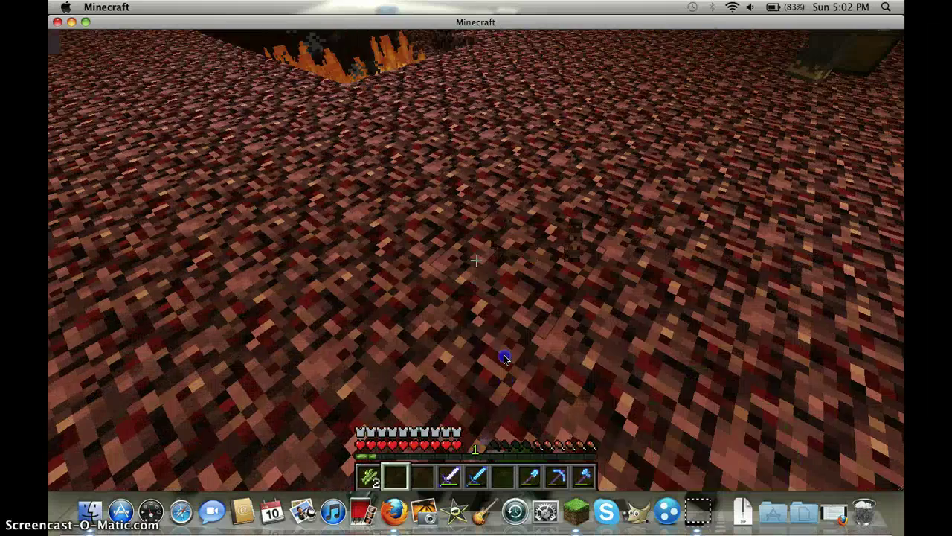
left_click(503, 359)
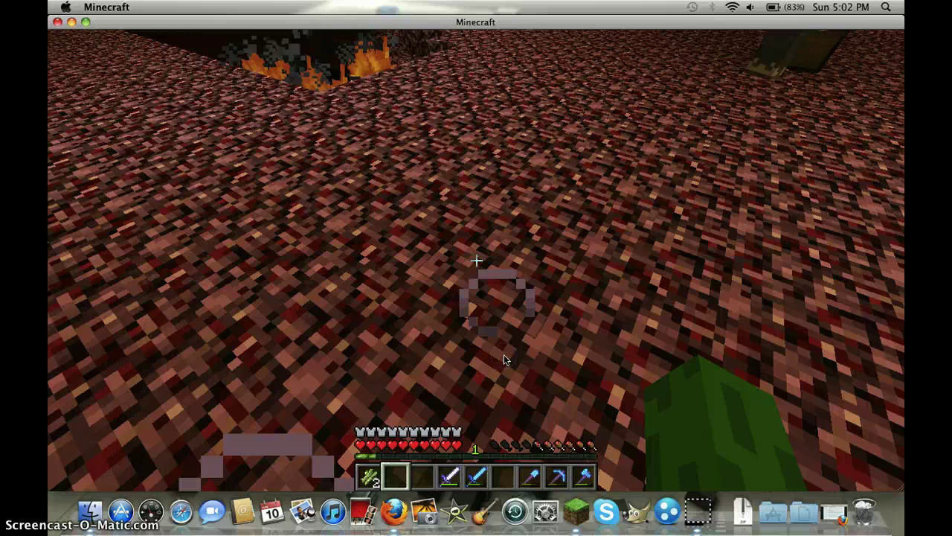